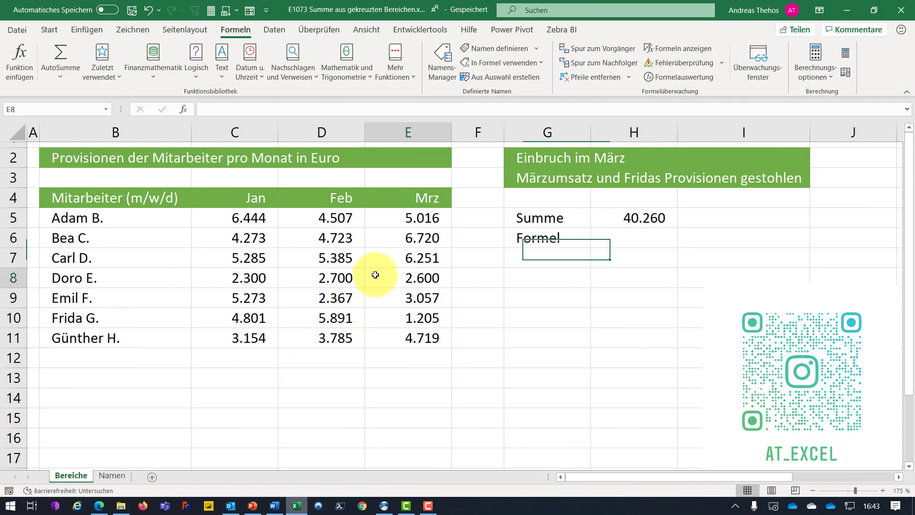
Step: Preview the month commission columns and Frida's row by selecting them on the Bereiche and Namen sheets
{"action": "left_click_drag", "start_coordinate": [236, 222], "coordinate": [409, 333]}
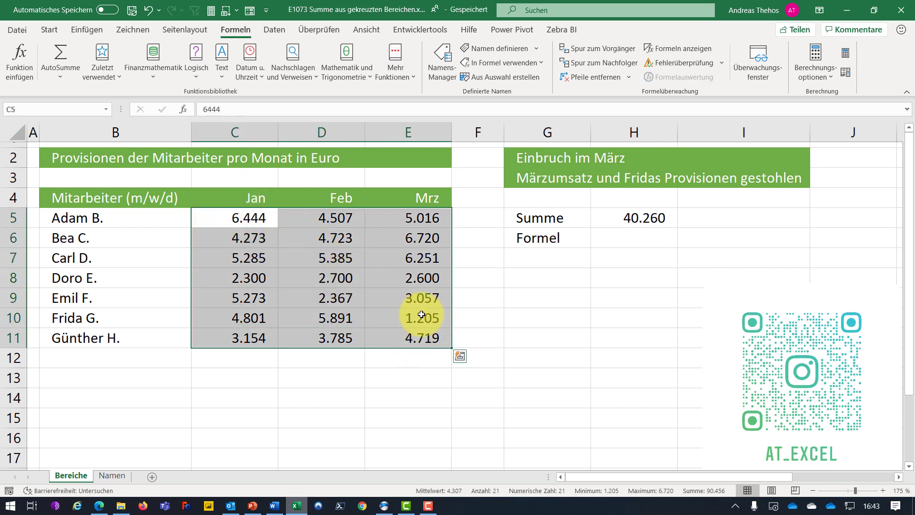
{"action": "left_click", "coordinate": [111, 475]}
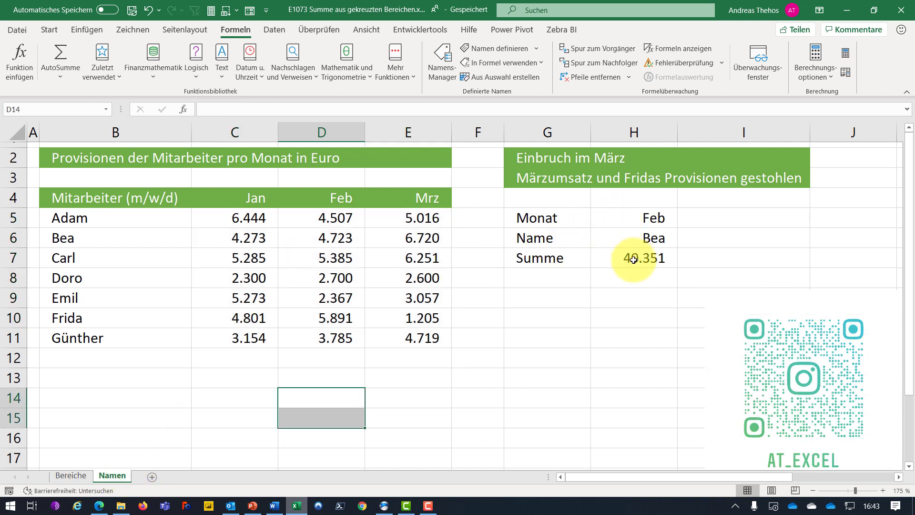
{"action": "left_click_drag", "start_coordinate": [246, 207], "coordinate": [420, 340]}
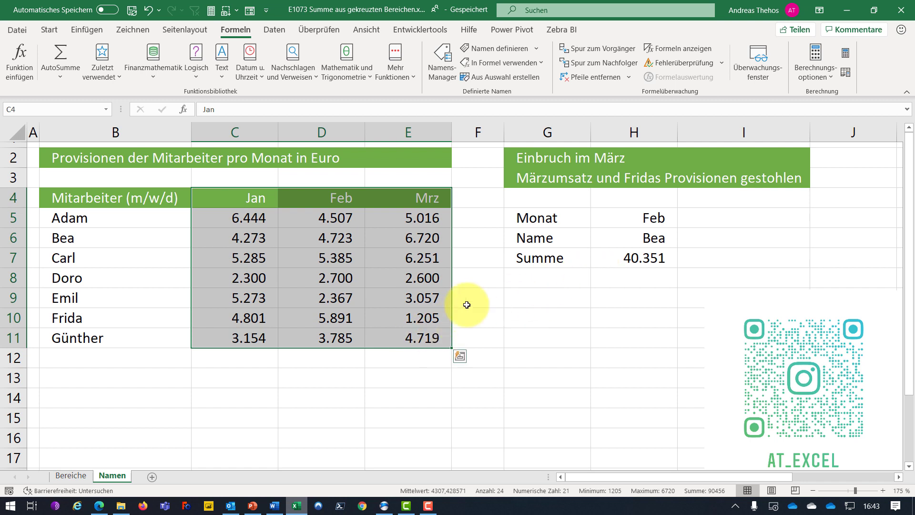
{"action": "left_click", "coordinate": [79, 478]}
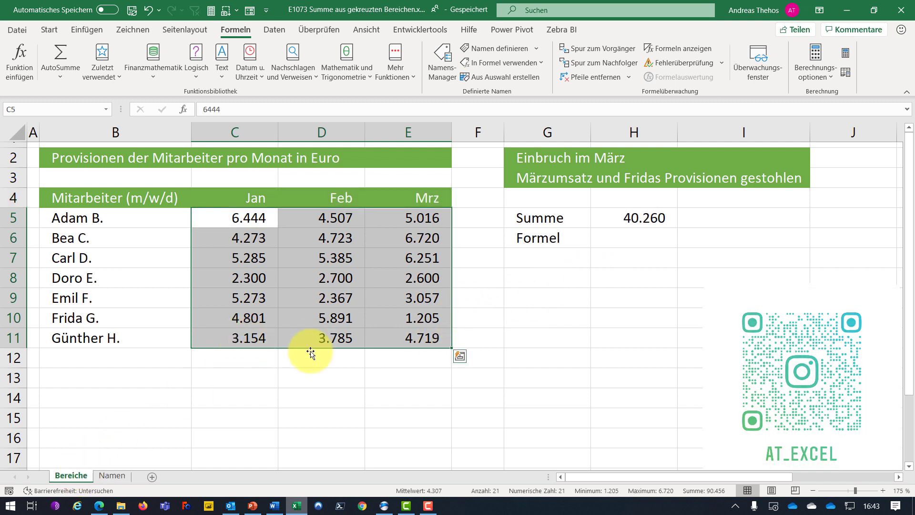
{"action": "left_click", "coordinate": [298, 393]}
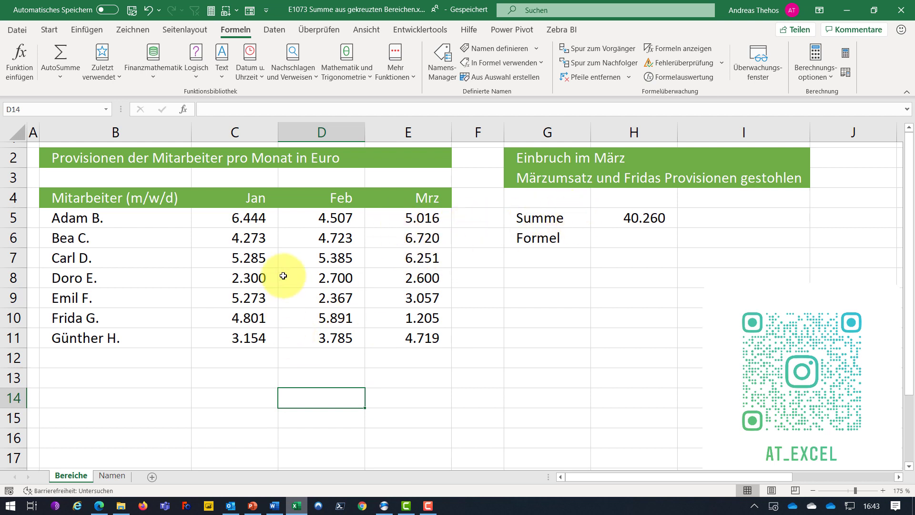
{"action": "left_click_drag", "start_coordinate": [328, 220], "coordinate": [328, 336]}
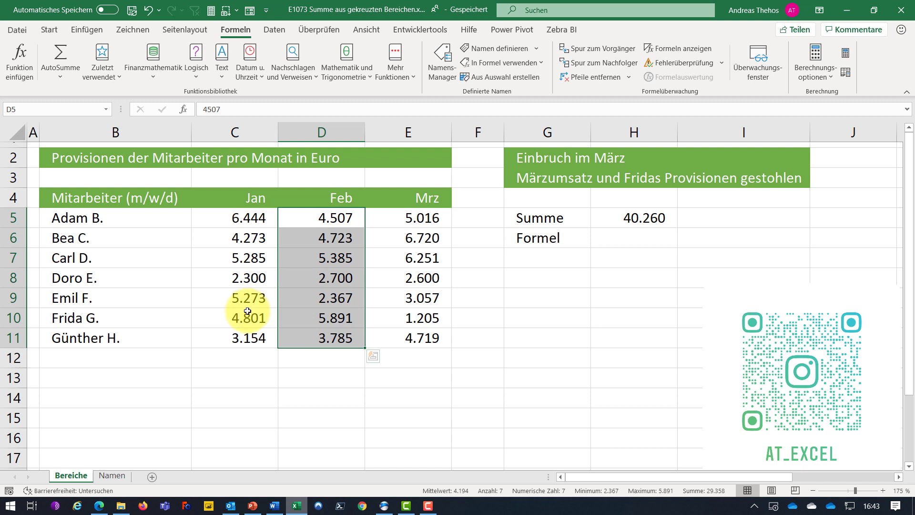
{"action": "left_click_drag", "start_coordinate": [400, 219], "coordinate": [390, 338]}
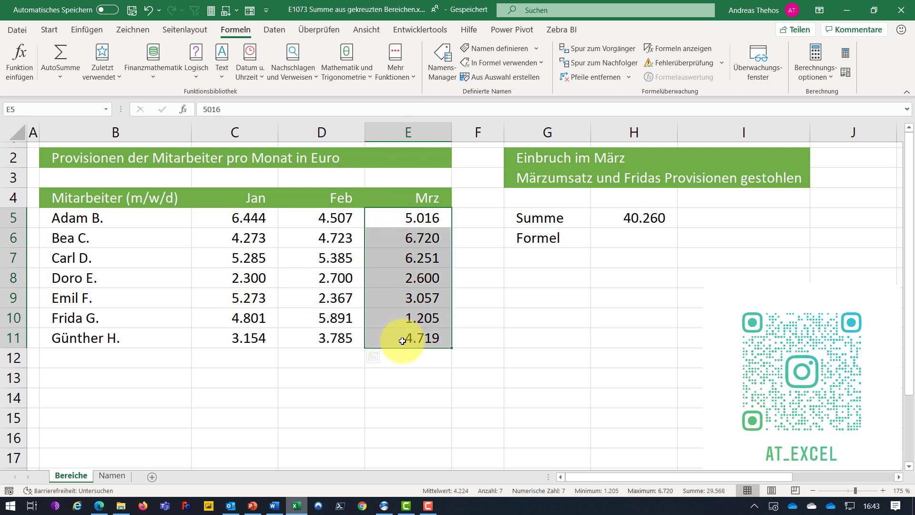
{"action": "left_click_drag", "start_coordinate": [250, 317], "coordinate": [422, 318]}
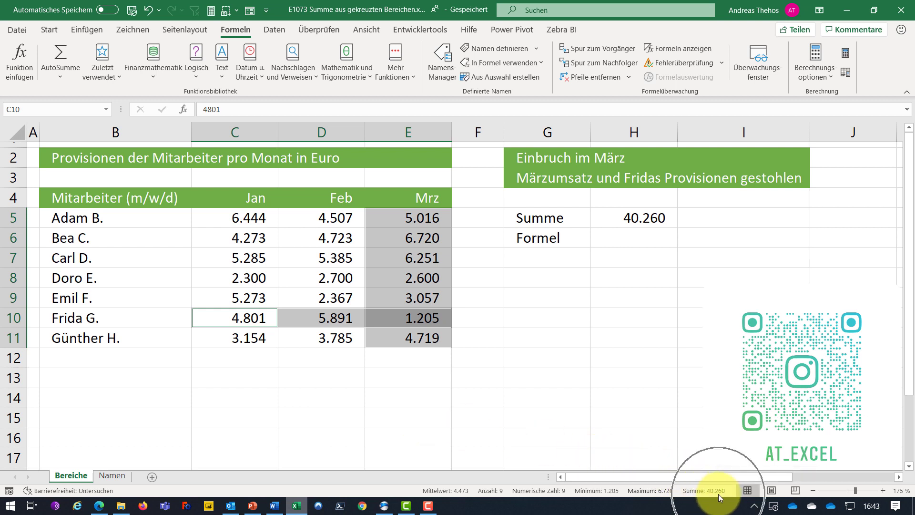
Step: Enter =SUMME(E5:E11;C10:E10) in D14, totalling March plus Frida's row to 41.465
{"action": "left_click", "coordinate": [326, 404]}
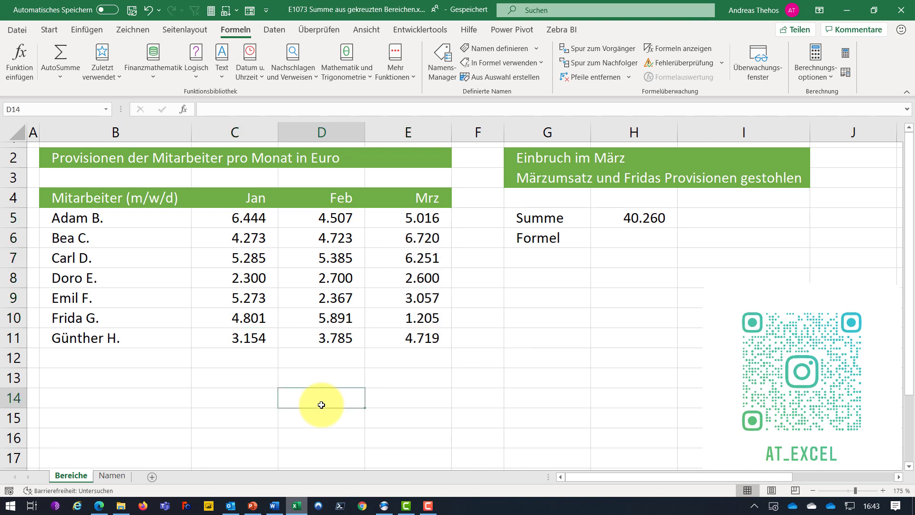
{"action": "type", "text": "=summe"}
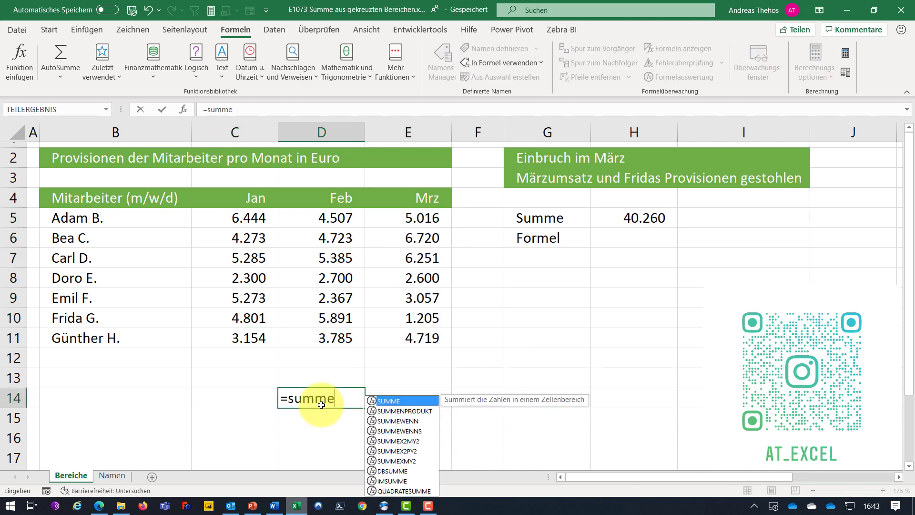
{"action": "type", "text": "("}
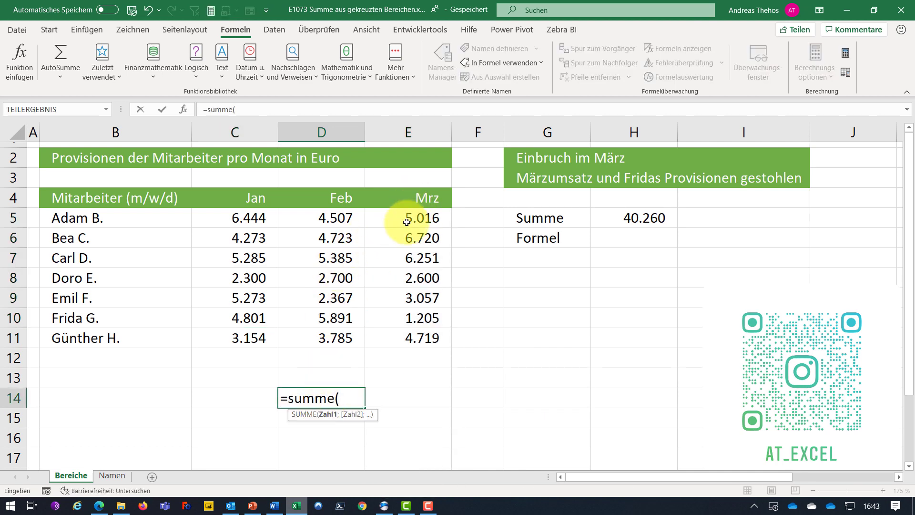
{"action": "left_click_drag", "start_coordinate": [417, 216], "coordinate": [408, 333]}
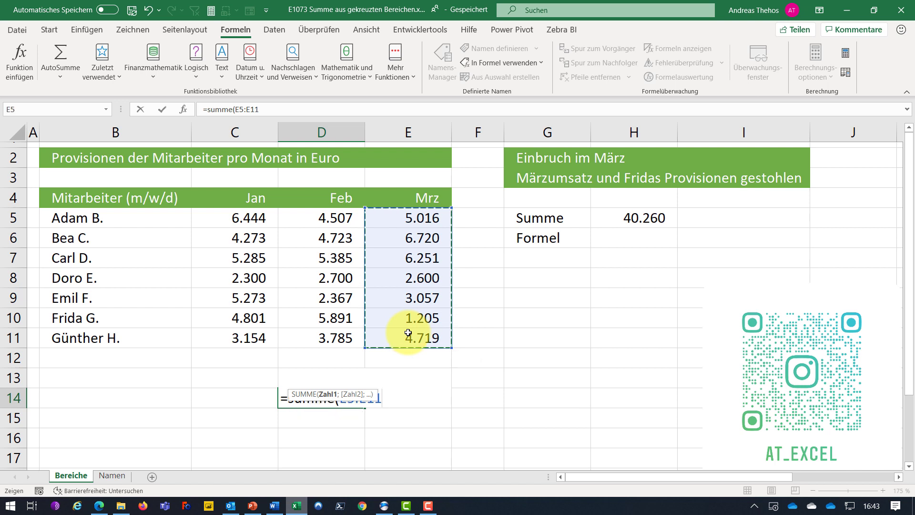
{"action": "type", "text": ";"}
{"action": "left_click", "coordinate": [243, 318]}
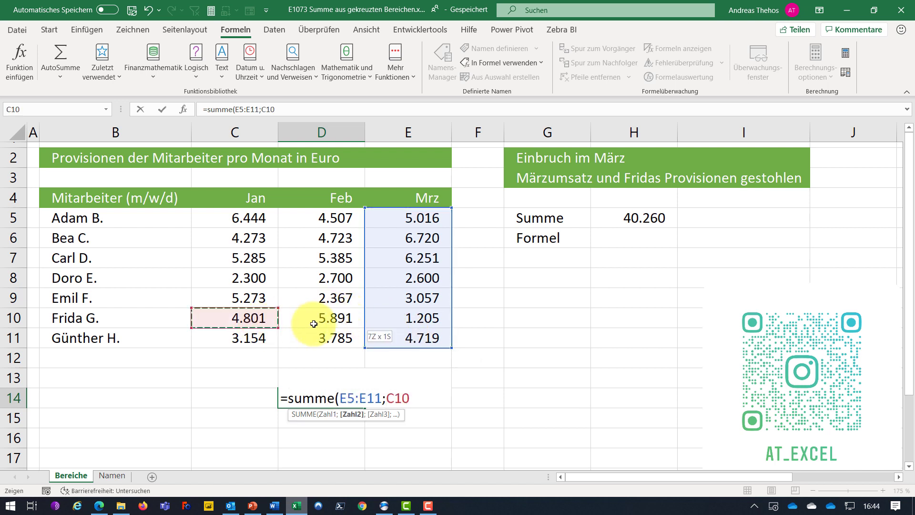
{"action": "left_click_drag", "start_coordinate": [314, 324], "coordinate": [424, 326]}
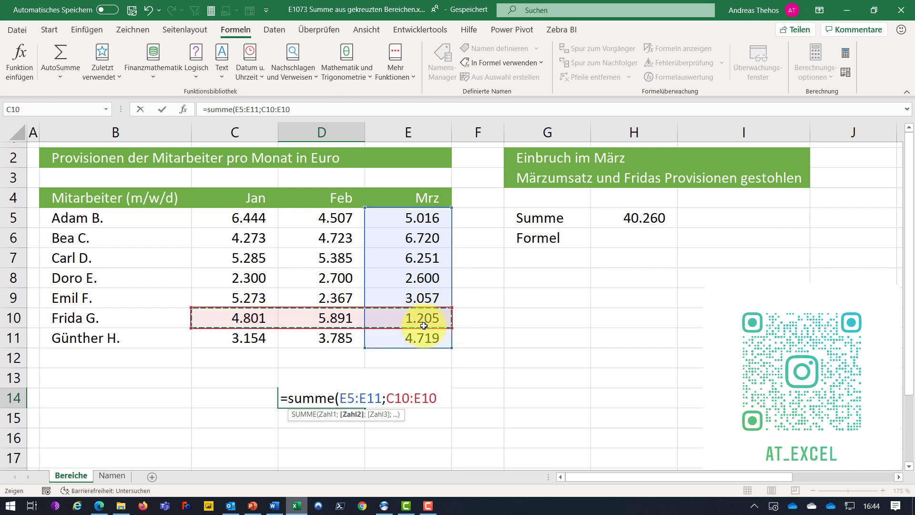
{"action": "type", "text": ")"}
{"action": "key", "text": "Return"}
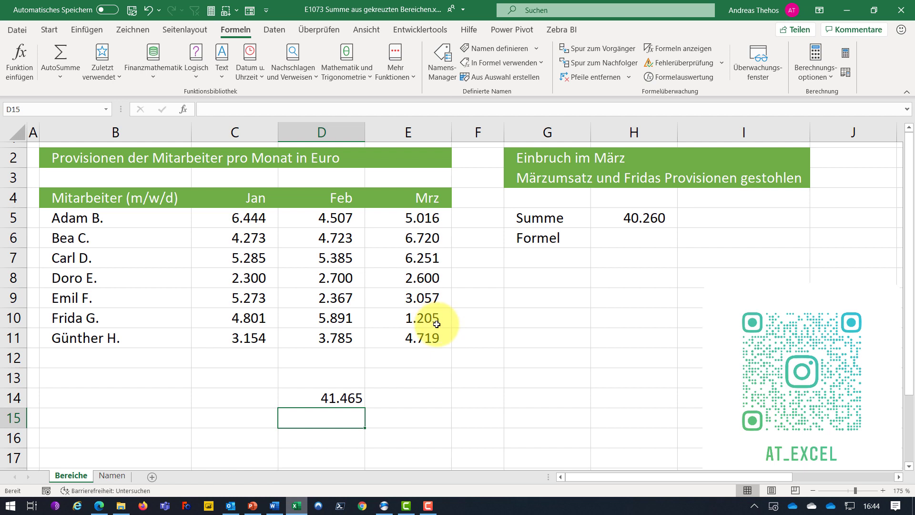
Step: Enter =SUMME(E5:E11 C10:E10) in D15 to sum the March–Frida intersection, 1.205
{"action": "type", "text": "="}
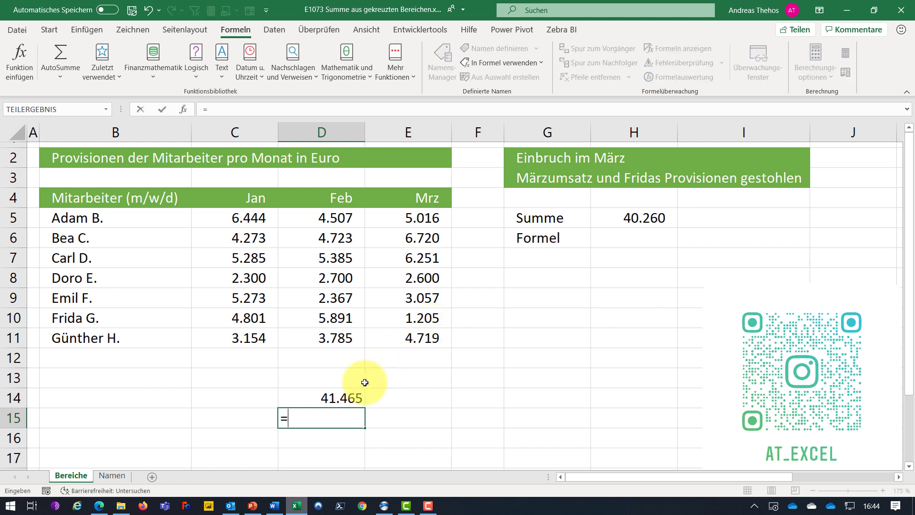
{"action": "type", "text": "summe("}
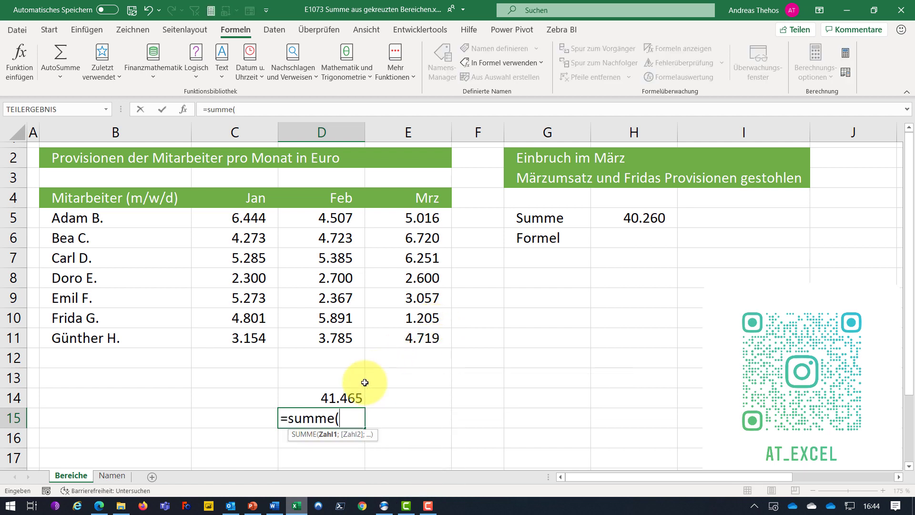
{"action": "left_click_drag", "start_coordinate": [412, 219], "coordinate": [401, 338]}
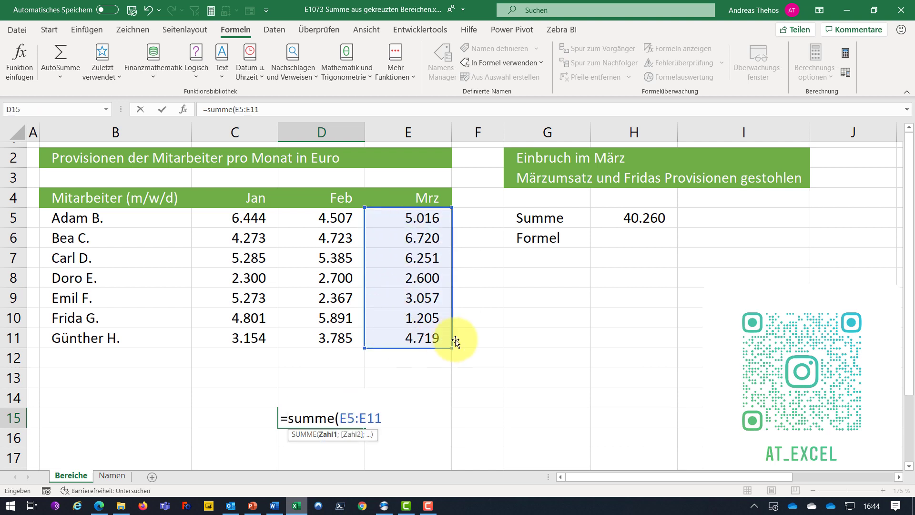
{"action": "left_click", "coordinate": [393, 423]}
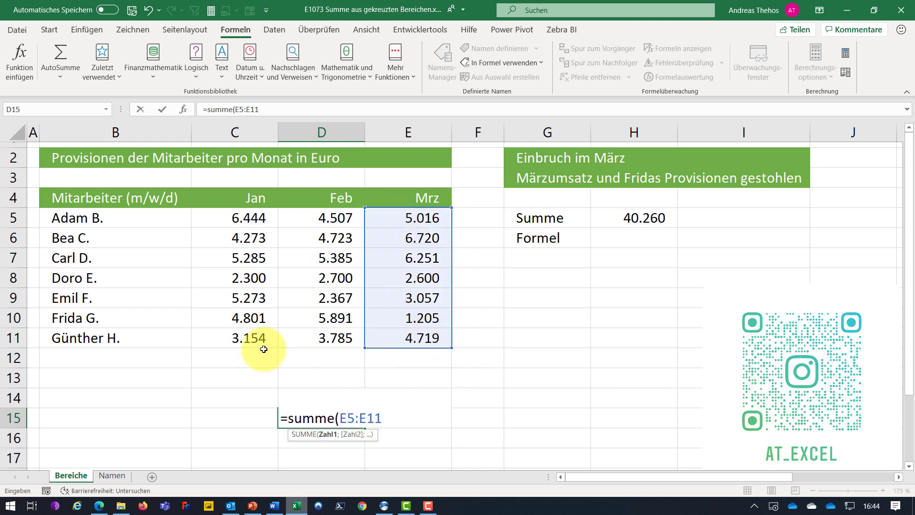
{"action": "left_click_drag", "start_coordinate": [223, 318], "coordinate": [395, 324]}
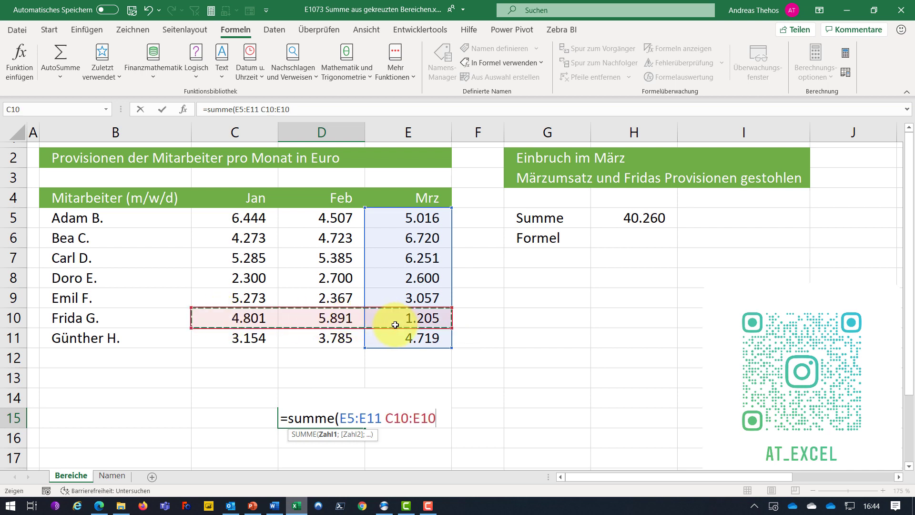
{"action": "type", "text": ")"}
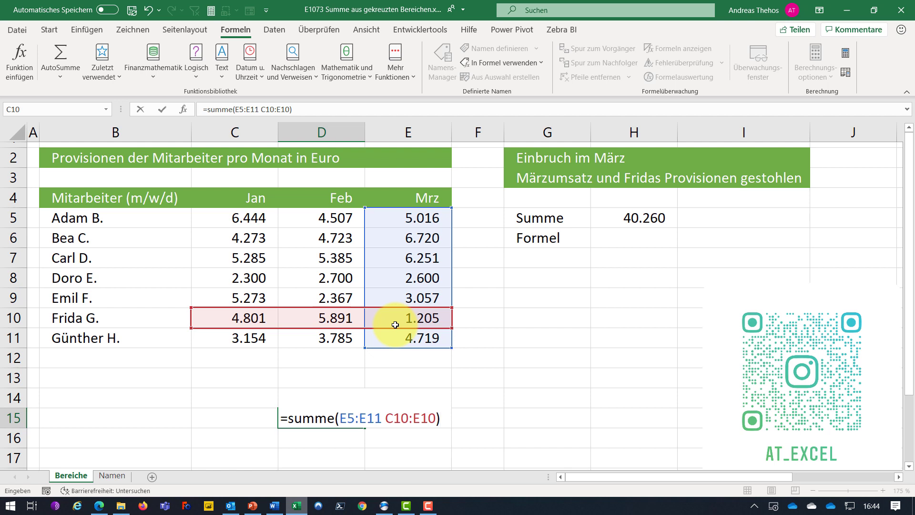
{"action": "key", "text": "Return"}
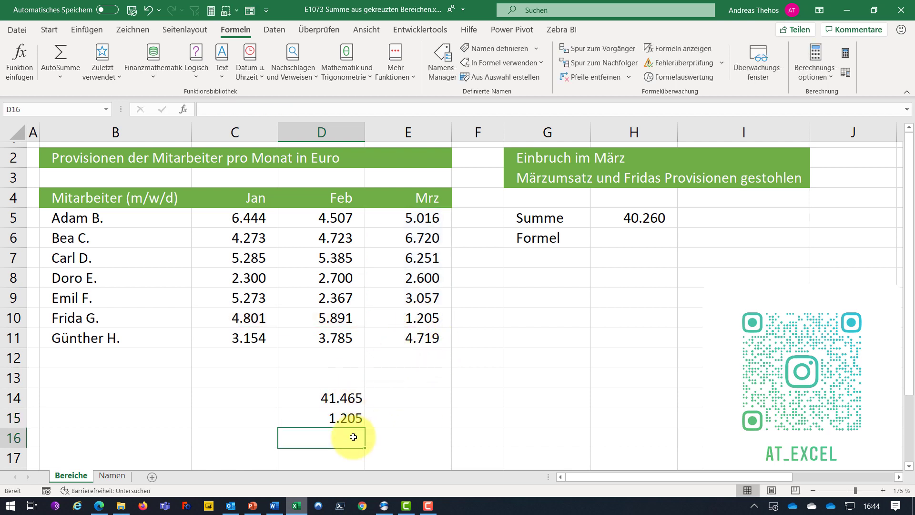
Step: Enter =D14-D15 in D16 to get the corrected total 40.260
{"action": "type", "text": "="}
{"action": "key", "text": "Up"}
{"action": "key", "text": "Up"}
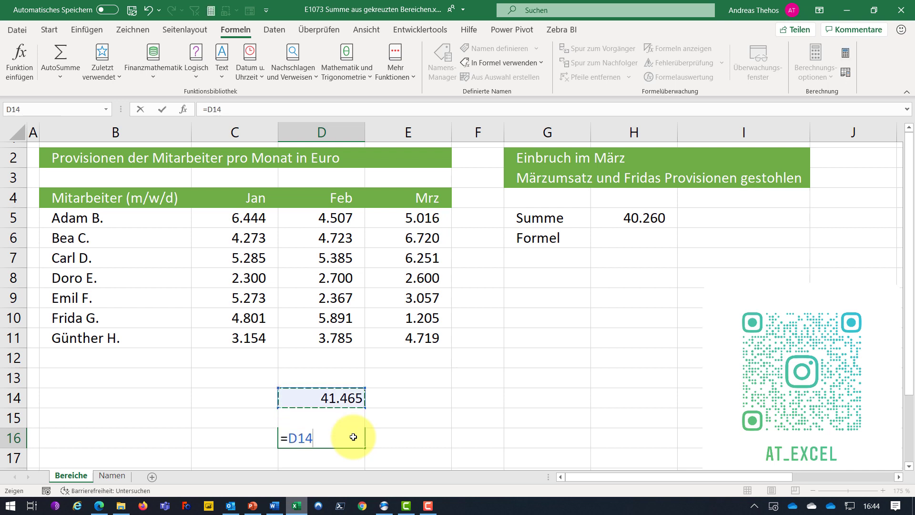
{"action": "key", "text": "Return"}
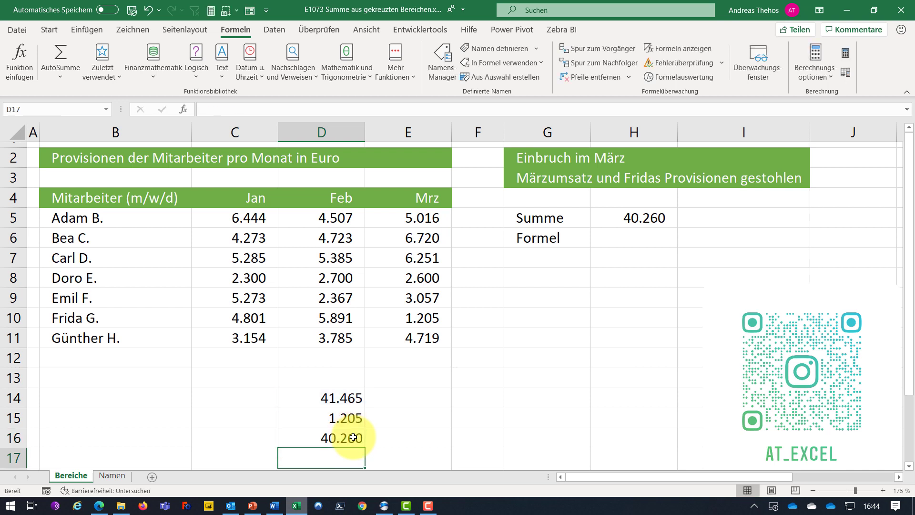
{"action": "left_click", "coordinate": [421, 399]}
Step: Enter =FORMELTEXT(D14) in E14 and fill it down through E16
{"action": "type", "text": "=fo"}
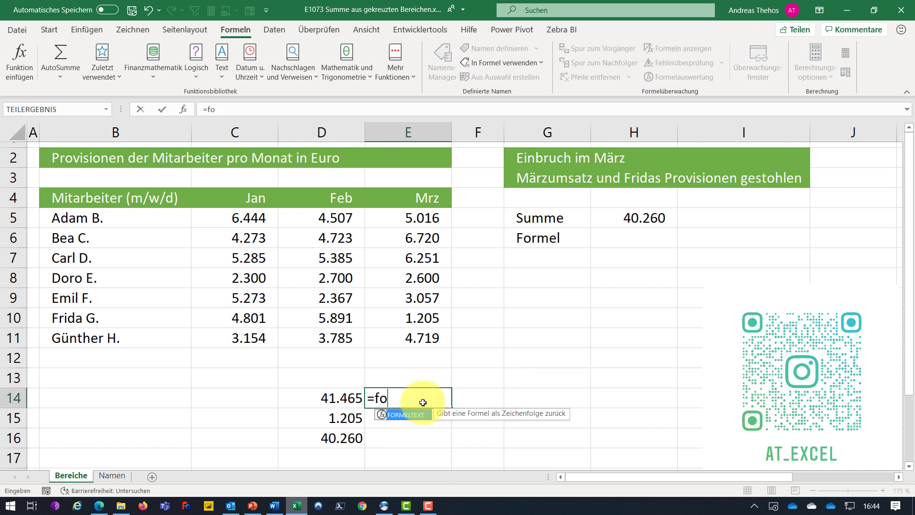
{"action": "type", "text": "rm"}
{"action": "key", "text": "Tab"}
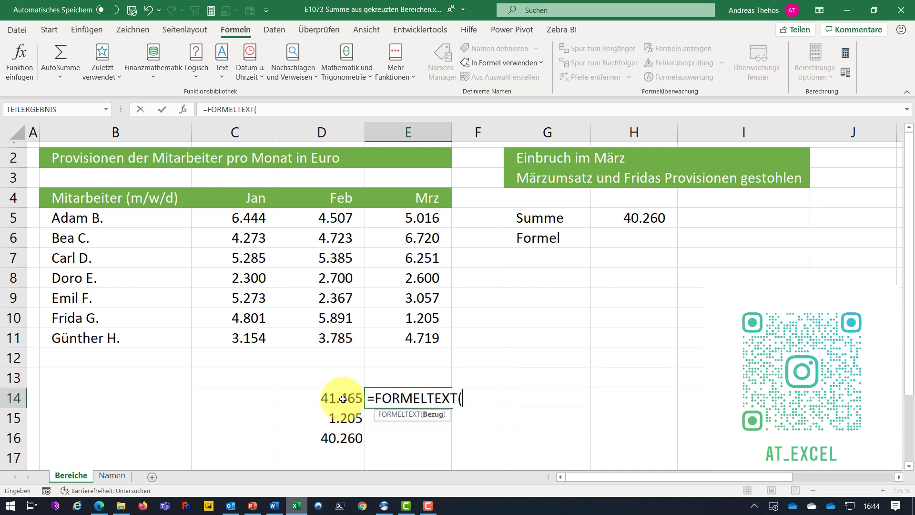
{"action": "left_click", "coordinate": [342, 400]}
{"action": "key", "text": "Return"}
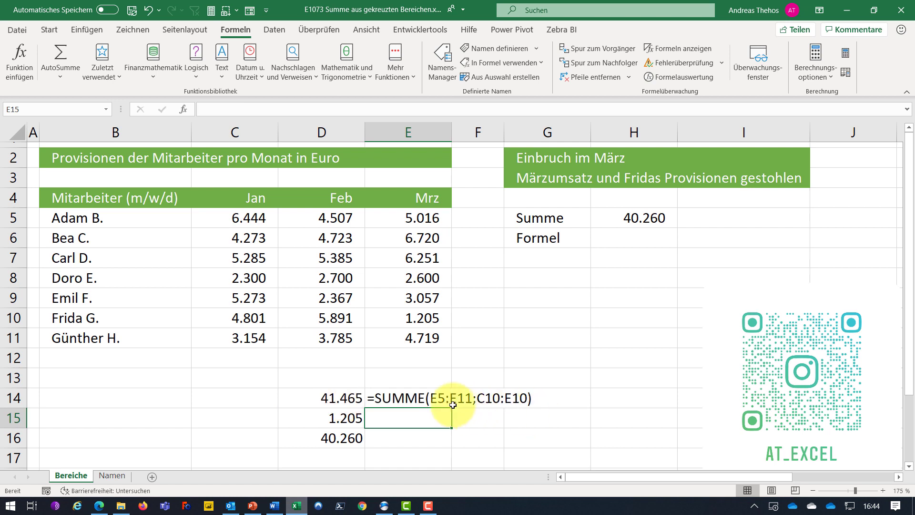
{"action": "left_click", "coordinate": [427, 399]}
{"action": "left_click_drag", "start_coordinate": [451, 408], "coordinate": [452, 448]}
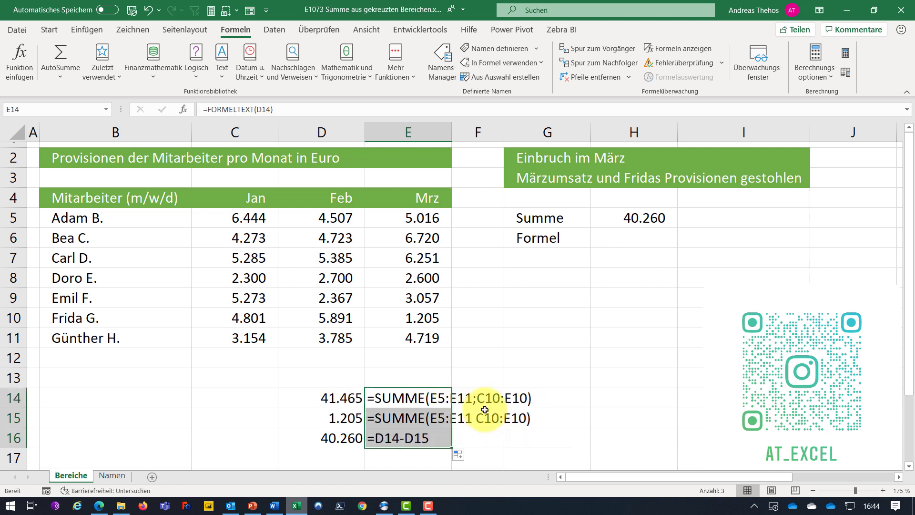
{"action": "left_click", "coordinate": [578, 418]}
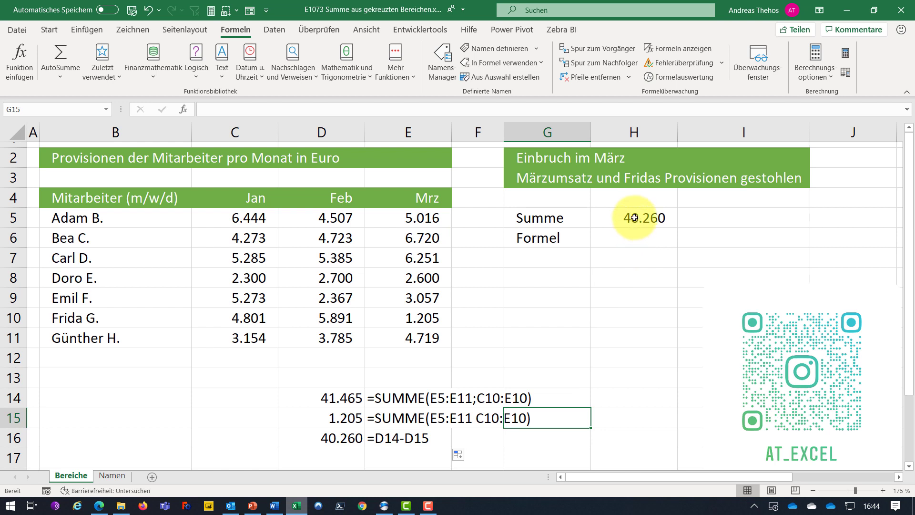
Step: Inspect and commit H5's =SUMME(E5:E11;C10:E10;-E5:E11 C10:E10) formula, then delete it
{"action": "left_click", "coordinate": [634, 217]}
{"action": "double_click", "coordinate": [635, 218]}
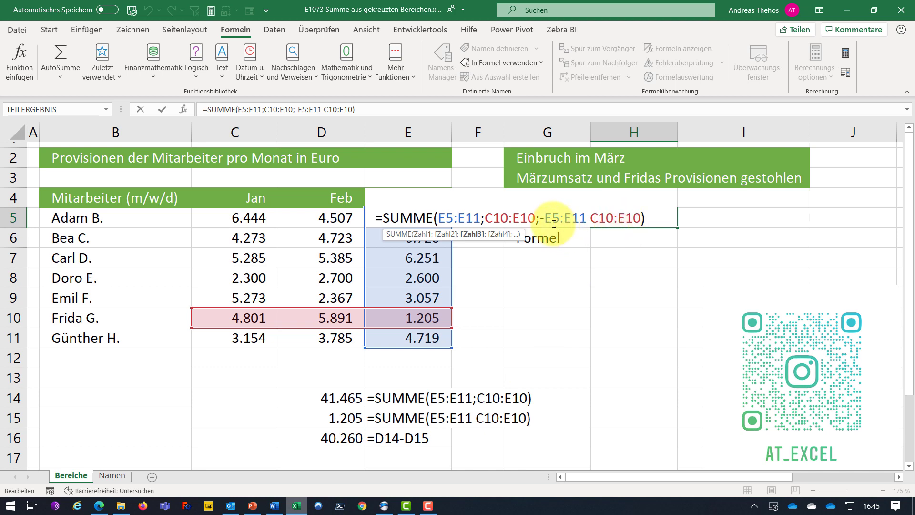
{"action": "key", "text": "ctrl+Return"}
{"action": "key", "text": "Delete"}
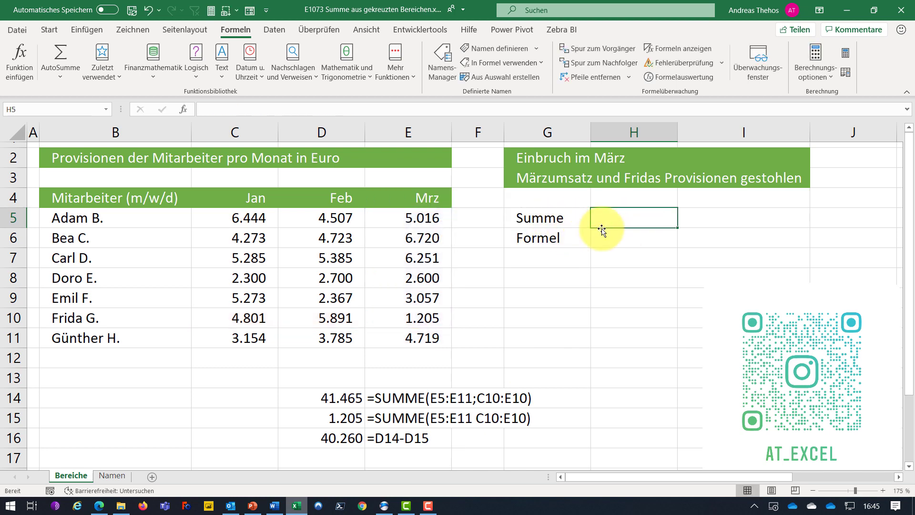
Step: Enter =SUMME(E5:E11;C10:E10;-E5:E11 C10:E10) in H5, returning 40.260
{"action": "type", "text": "=summe"}
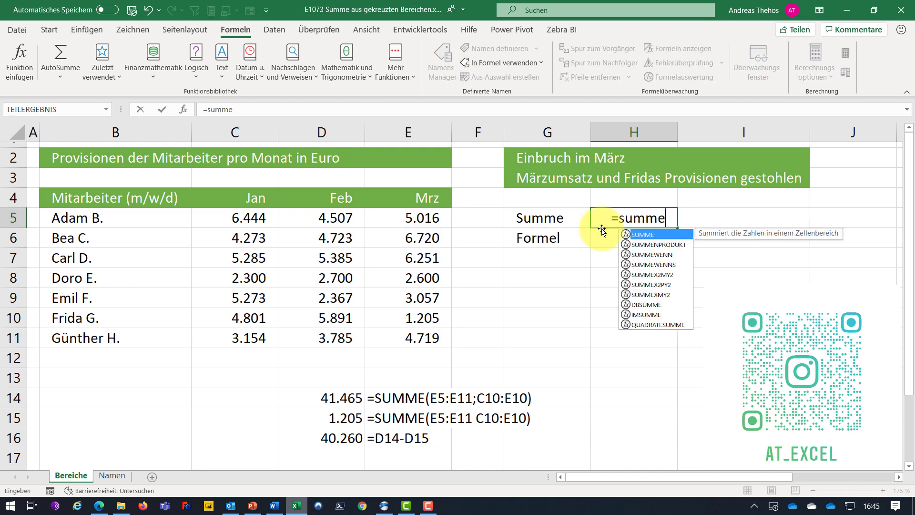
{"action": "type", "text": "("}
{"action": "left_click_drag", "start_coordinate": [423, 219], "coordinate": [406, 335]}
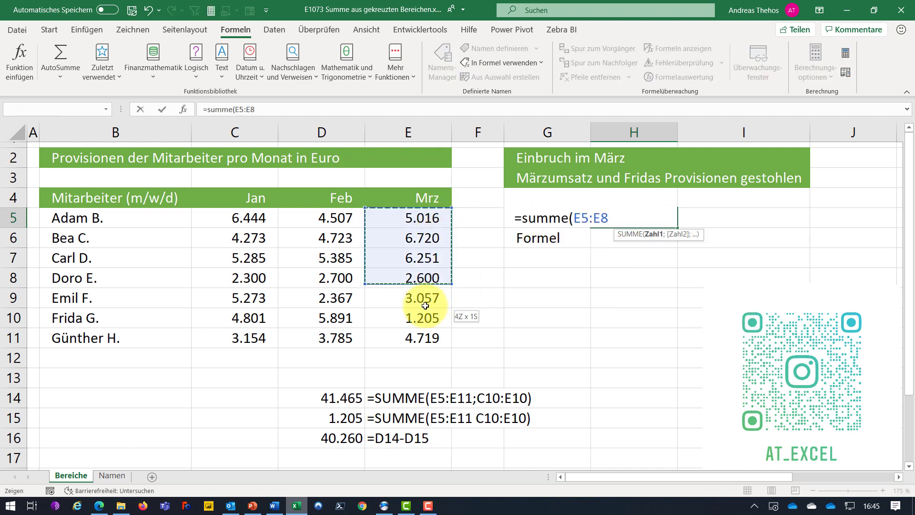
{"action": "type", "text": ";"}
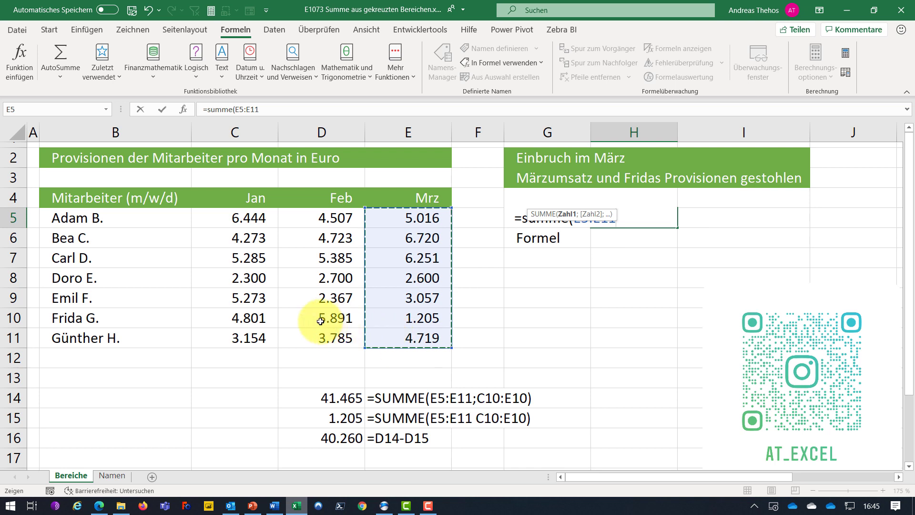
{"action": "left_click_drag", "start_coordinate": [245, 319], "coordinate": [451, 324]}
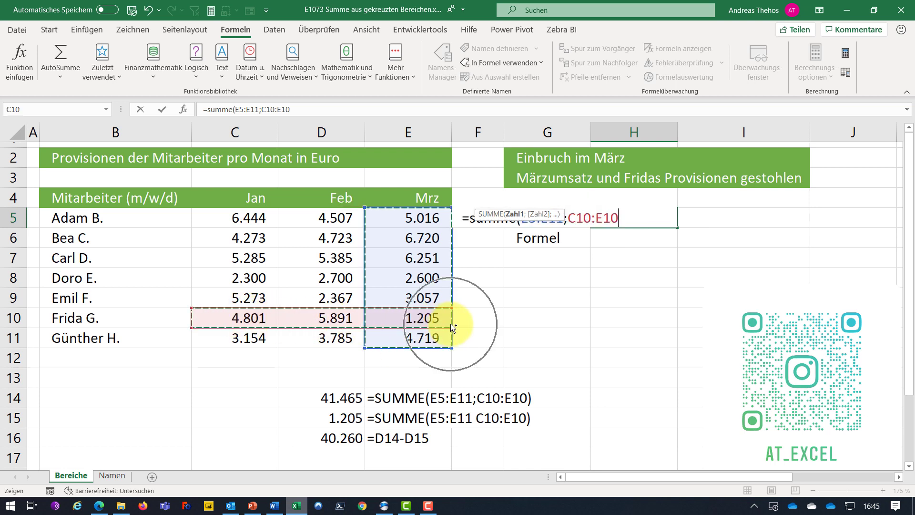
{"action": "type", "text": ";-"}
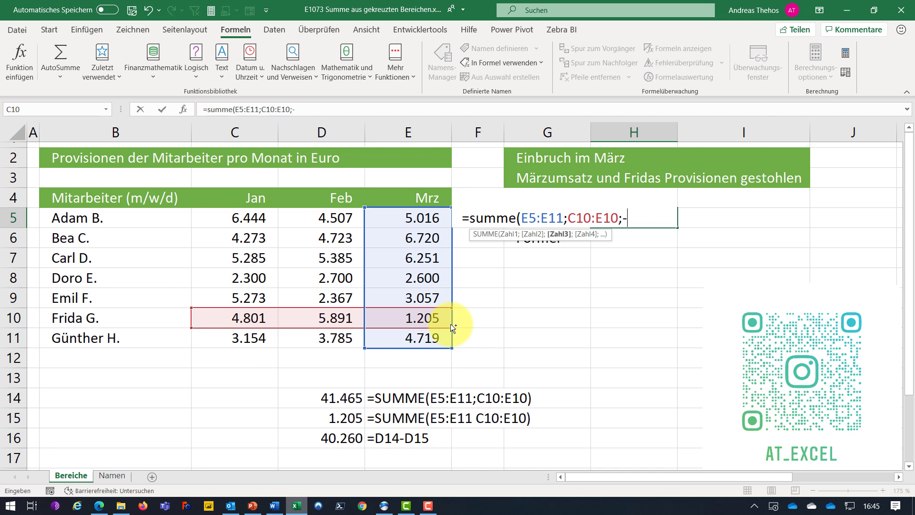
{"action": "left_click_drag", "start_coordinate": [421, 218], "coordinate": [410, 336]}
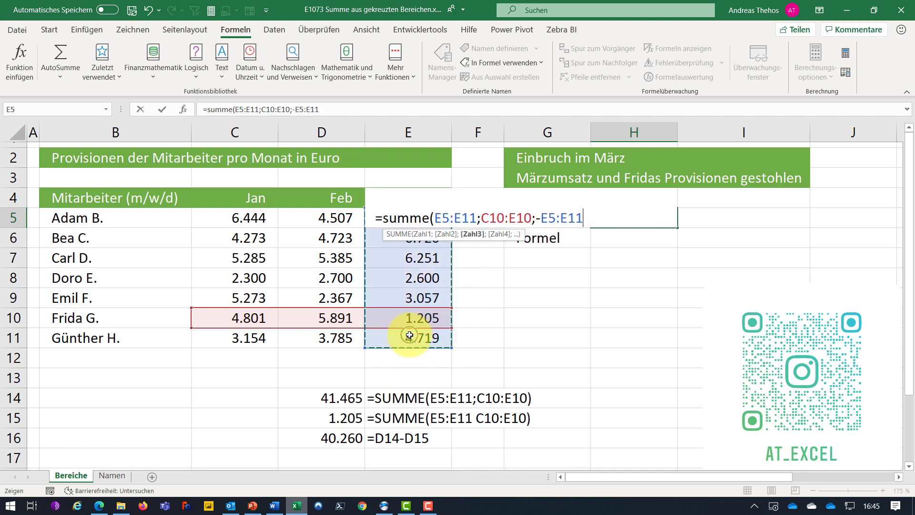
{"action": "left_click", "coordinate": [233, 318]}
{"action": "left_click_drag", "start_coordinate": [313, 323], "coordinate": [417, 324]}
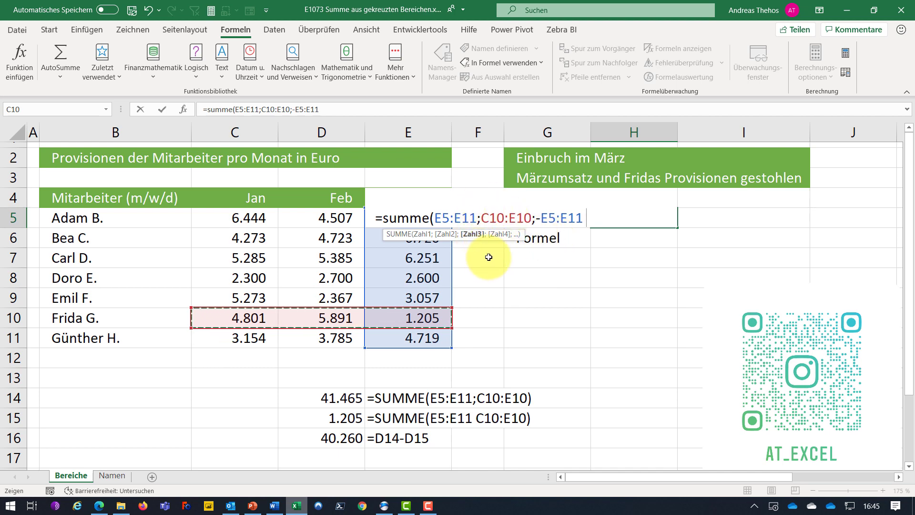
{"action": "left_click_drag", "start_coordinate": [300, 317], "coordinate": [400, 317]}
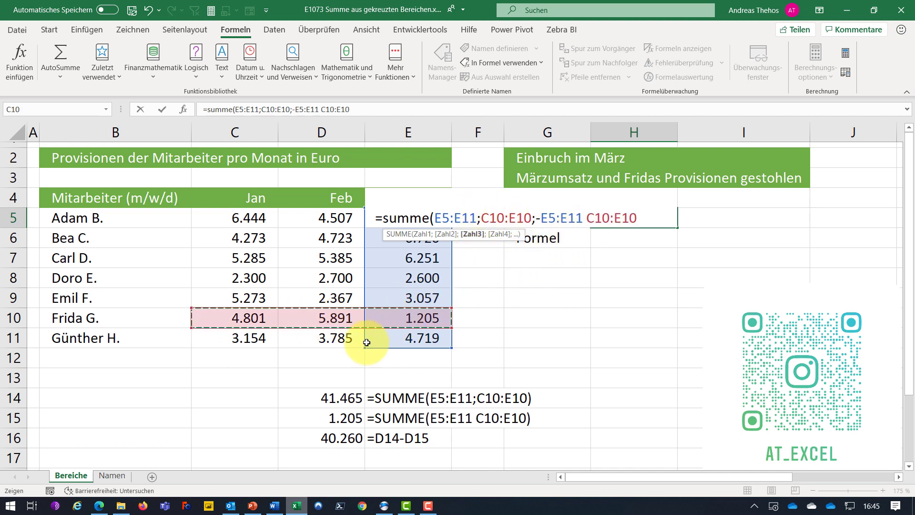
{"action": "type", "text": ")"}
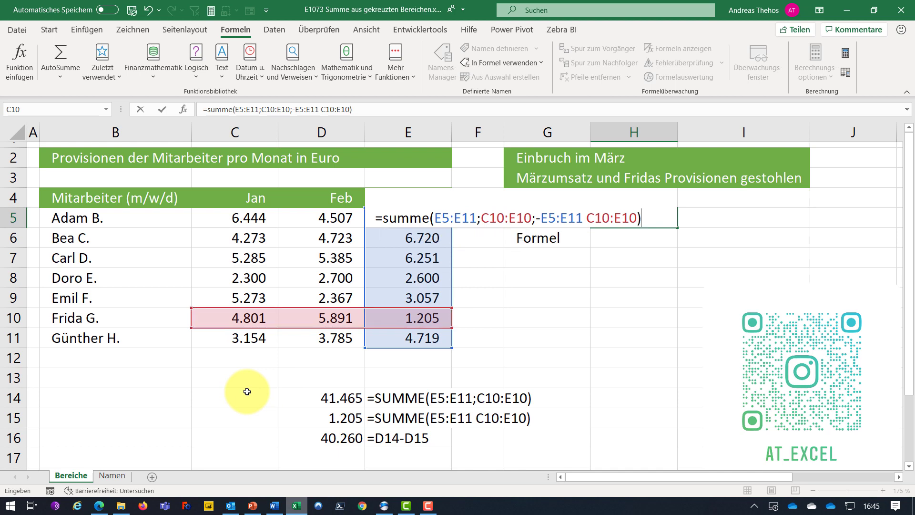
{"action": "key", "text": "Return"}
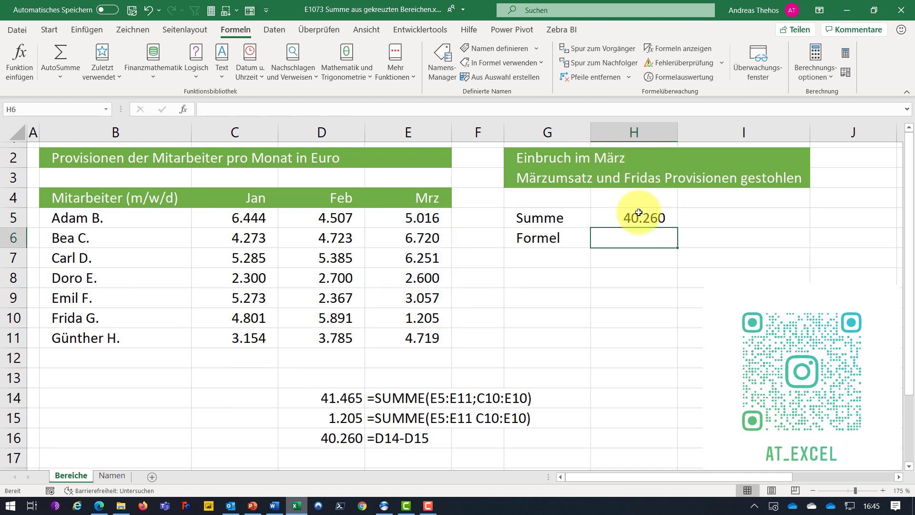
Step: Enter =FORMELTEXT(H5) in H6 to show the formula, then switch to the Chrome window
{"action": "type", "text": "=for"}
{"action": "key", "text": "Tab"}
{"action": "left_click", "coordinate": [638, 218]}
{"action": "key", "text": "Return"}
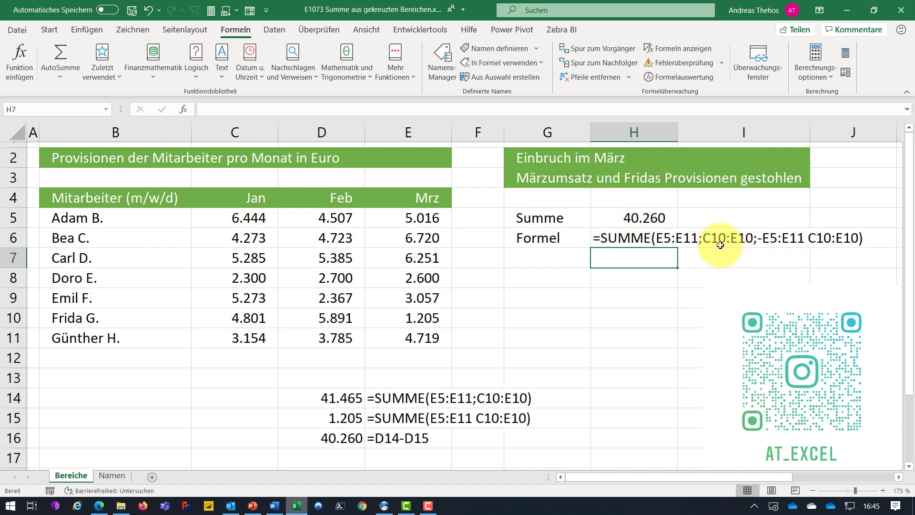
{"action": "left_click", "coordinate": [343, 402]}
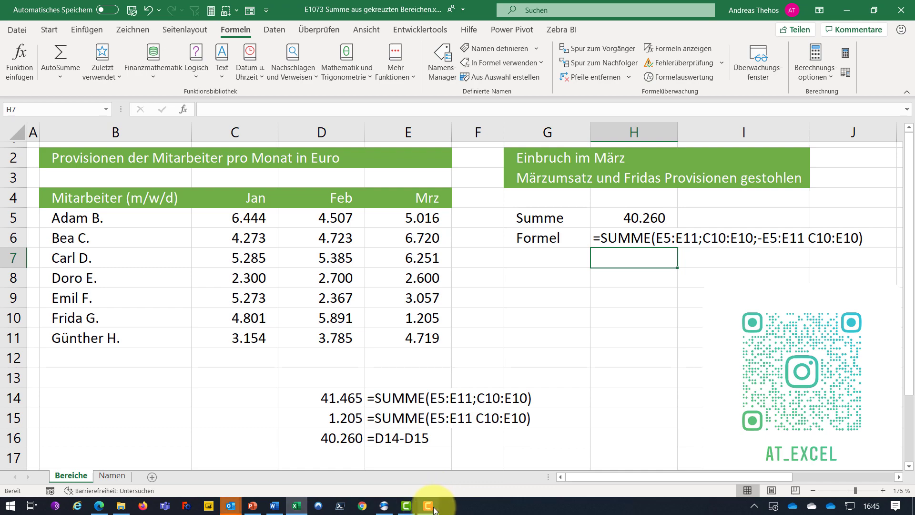
{"action": "left_click", "coordinate": [384, 506]}
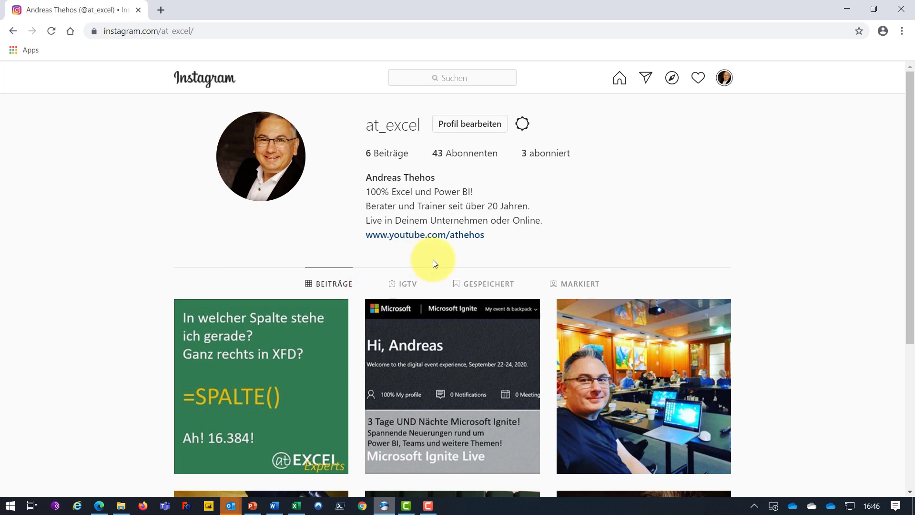
Step: Scroll down the Instagram profile page
{"action": "scroll", "coordinate": [432, 261], "scroll_direction": "down", "scroll_amount": 3}
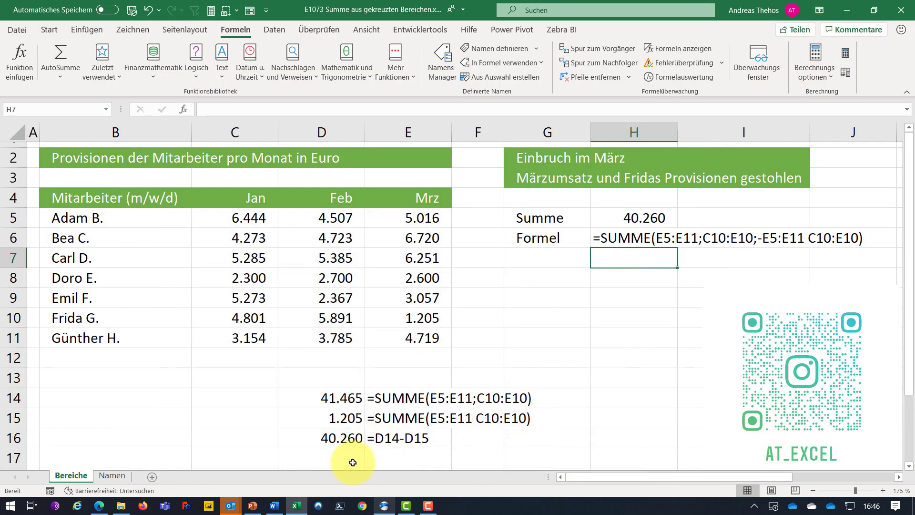
Step: On the Namen sheet, create named ranges from B5:E11 using the left column's employee names
{"action": "left_click", "coordinate": [116, 477]}
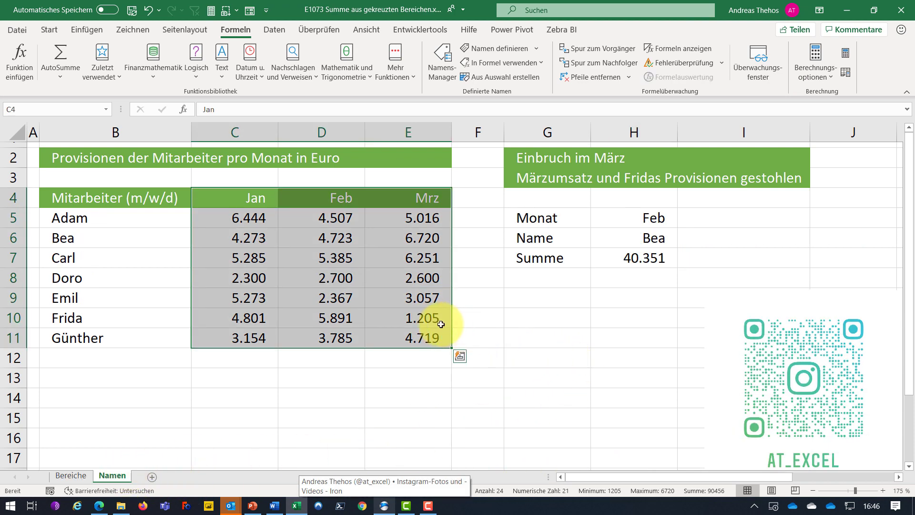
{"action": "left_click", "coordinate": [344, 316]}
{"action": "left_click", "coordinate": [245, 197]}
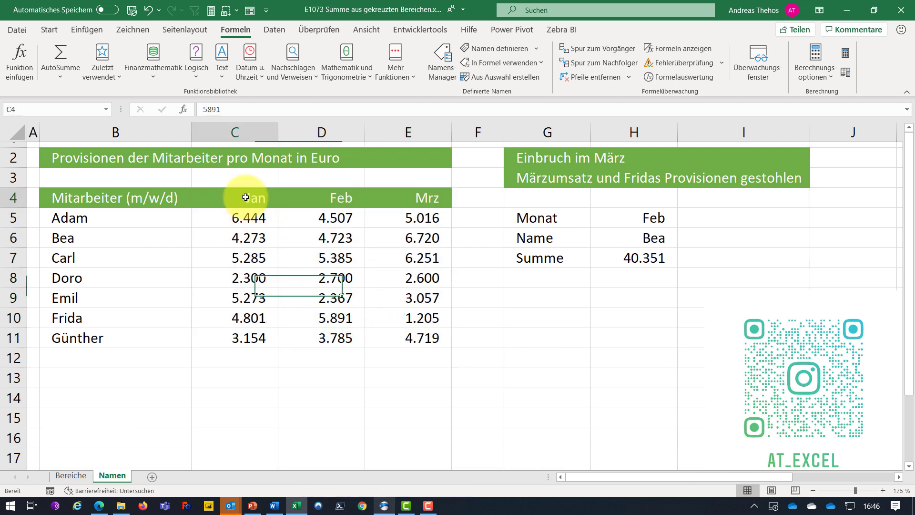
{"action": "left_click_drag", "start_coordinate": [245, 197], "coordinate": [419, 336]}
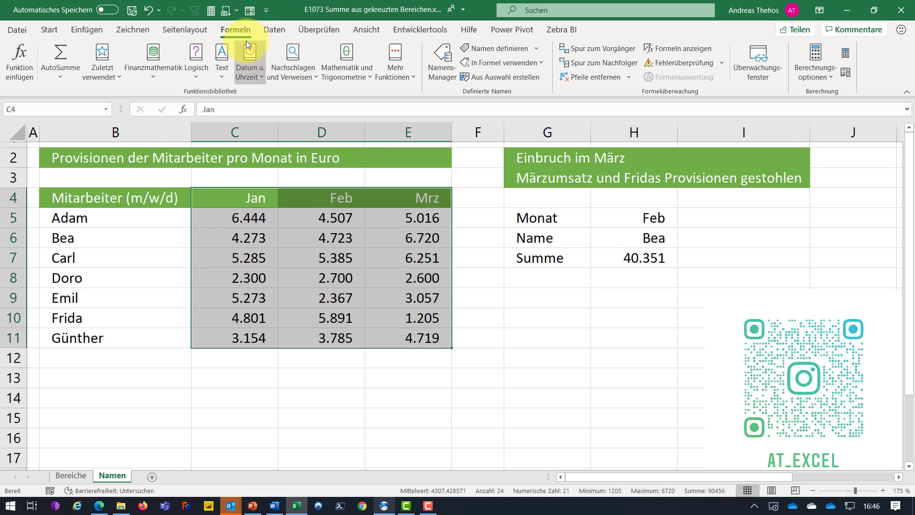
{"action": "key", "text": "ctrl+q"}
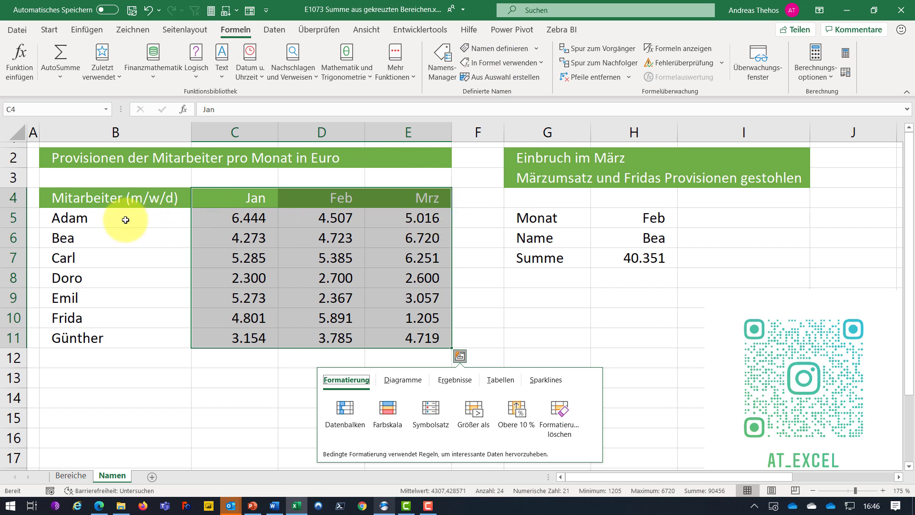
{"action": "left_click_drag", "start_coordinate": [127, 224], "coordinate": [404, 330]}
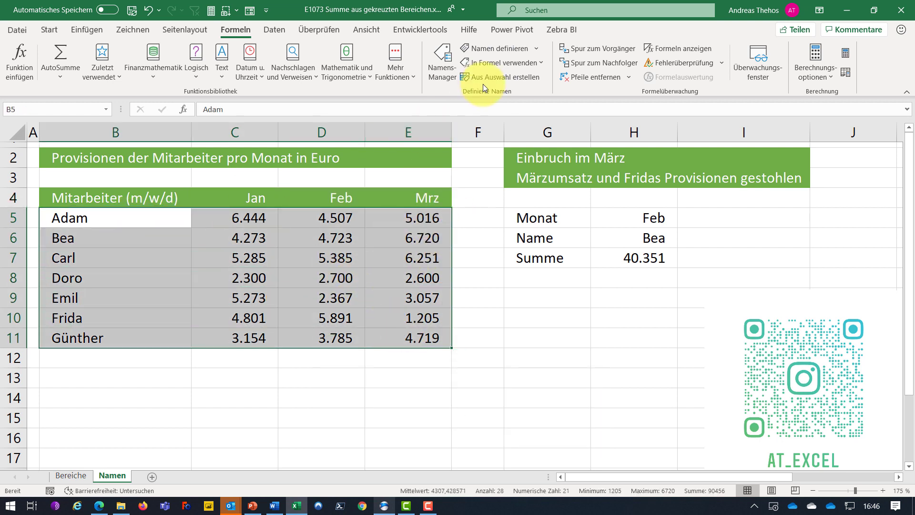
{"action": "left_click", "coordinate": [491, 77]}
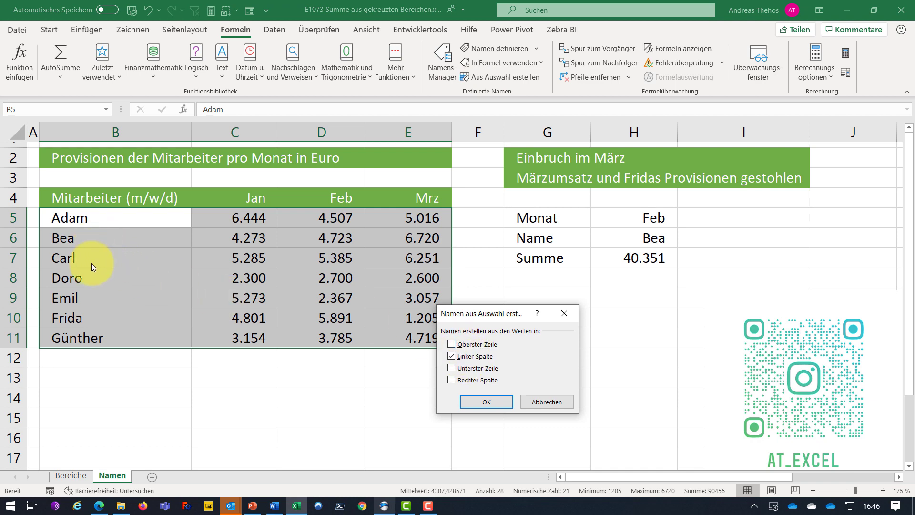
{"action": "left_click", "coordinate": [537, 402]}
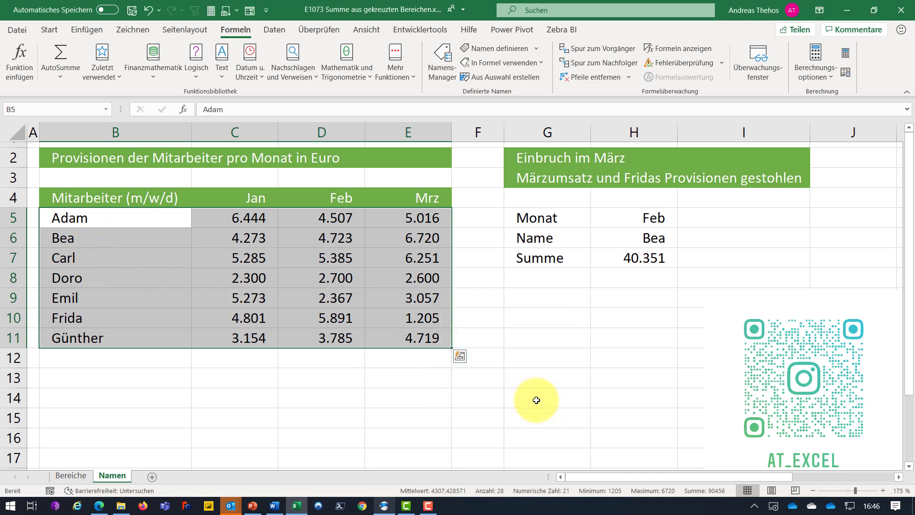
Step: Try Jan and Carl in the H5/H6 dropdowns and review H5's data validation settings
{"action": "left_click", "coordinate": [667, 218]}
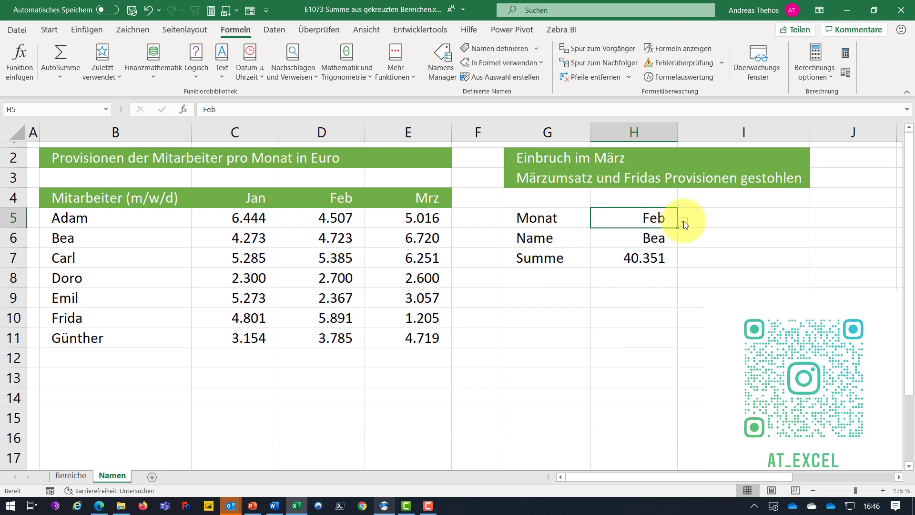
{"action": "left_click", "coordinate": [682, 222]}
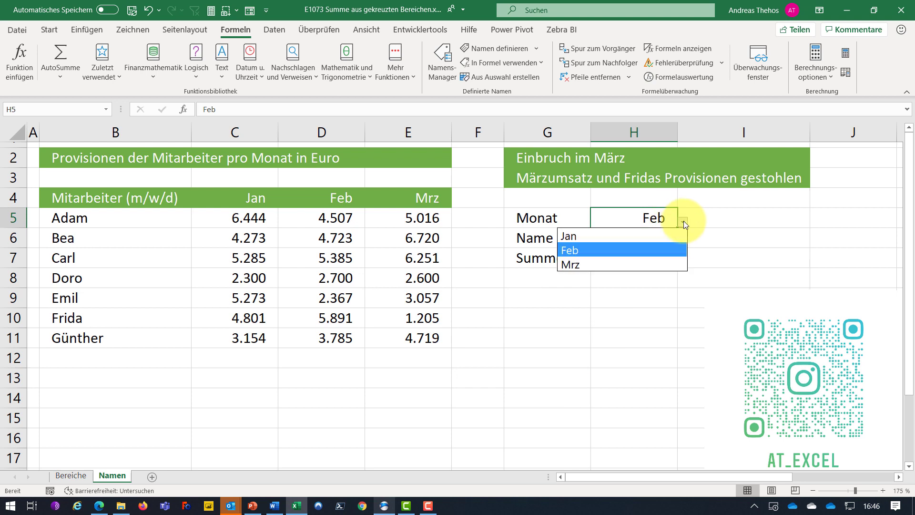
{"action": "left_click", "coordinate": [660, 236]}
{"action": "left_click", "coordinate": [658, 240]}
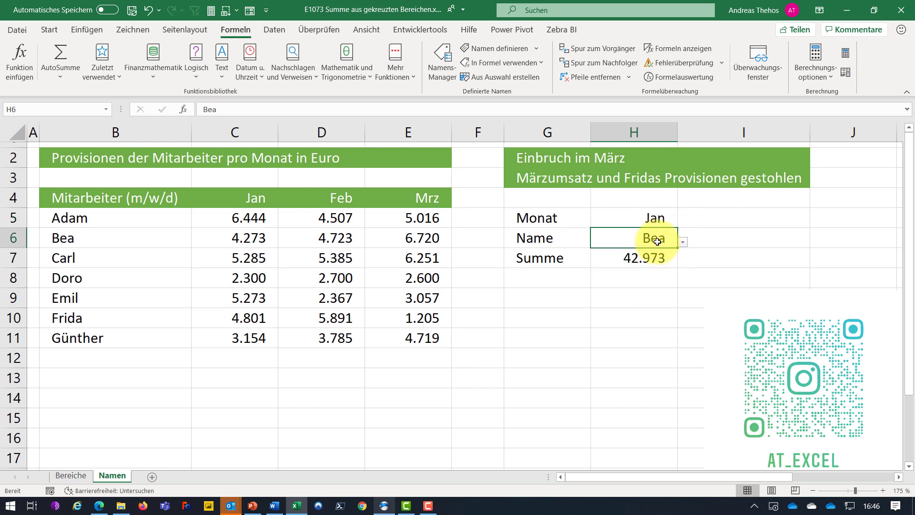
{"action": "left_click", "coordinate": [683, 241]}
{"action": "left_click", "coordinate": [615, 281]}
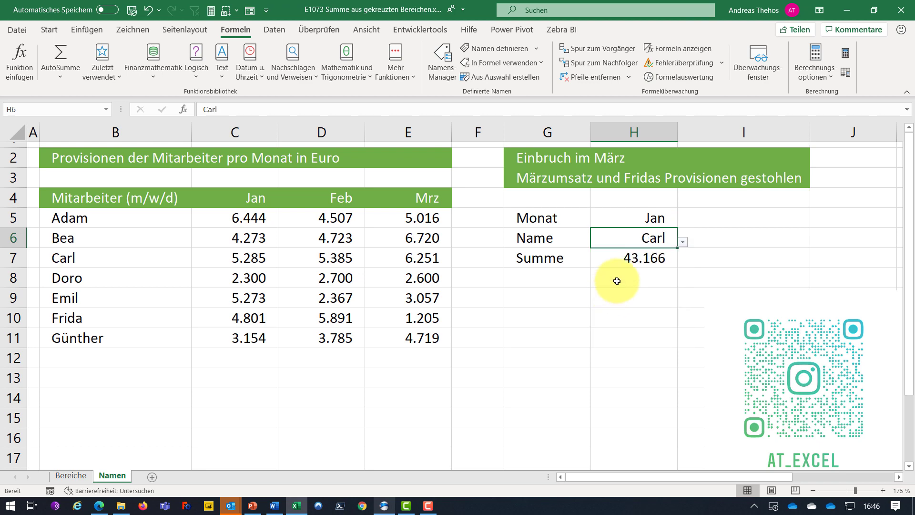
{"action": "left_click", "coordinate": [636, 217]}
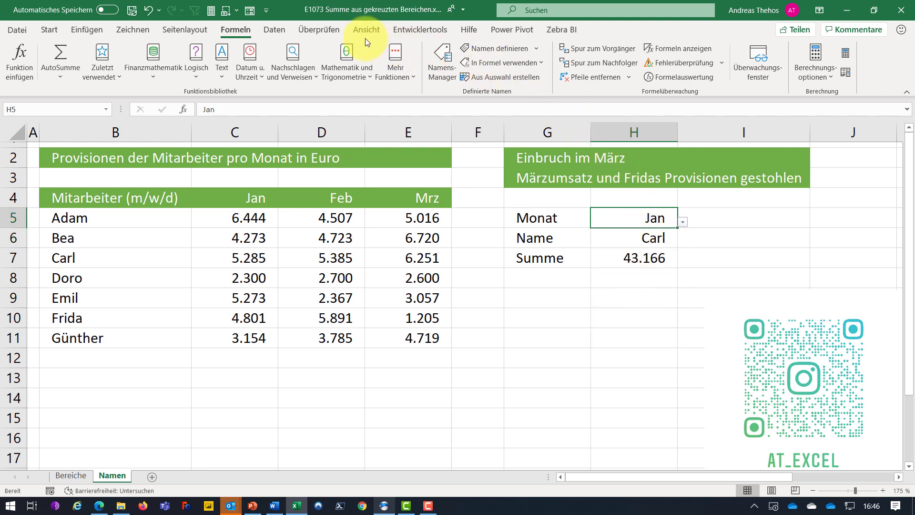
{"action": "left_click", "coordinate": [272, 28]}
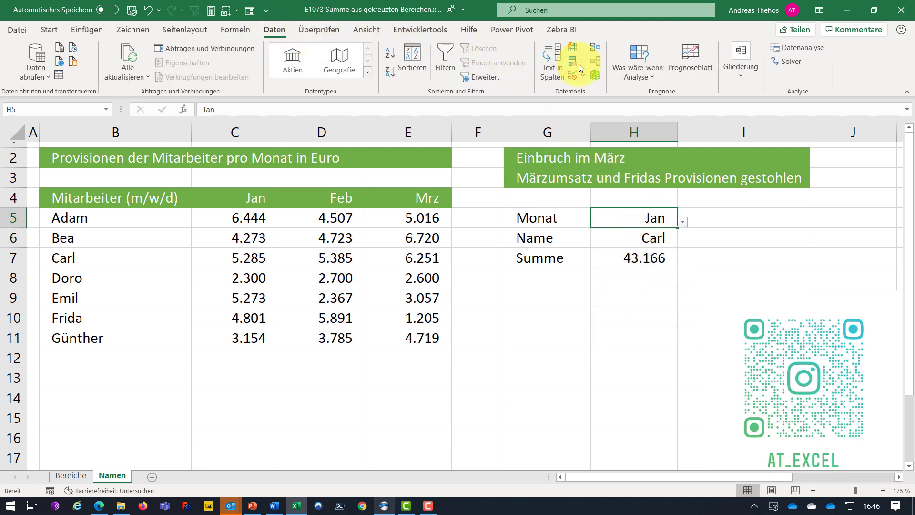
{"action": "left_click", "coordinate": [573, 75]}
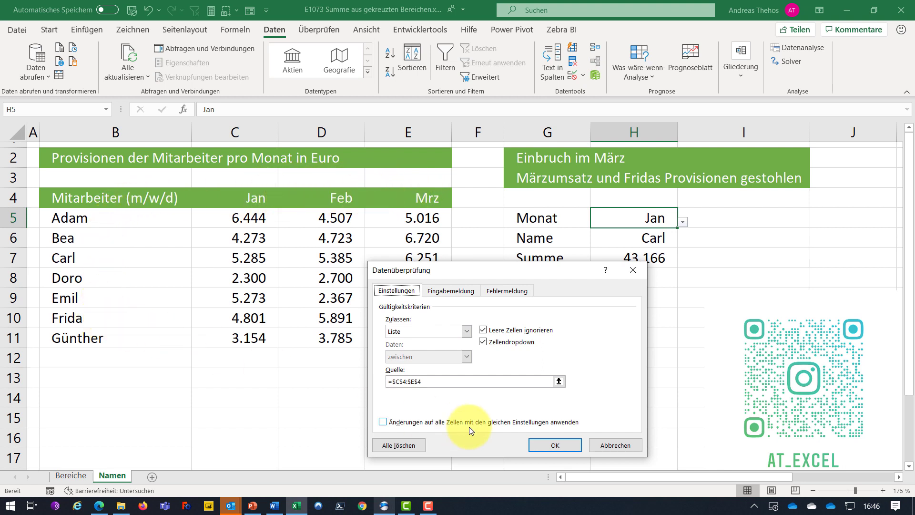
{"action": "left_click", "coordinate": [627, 446]}
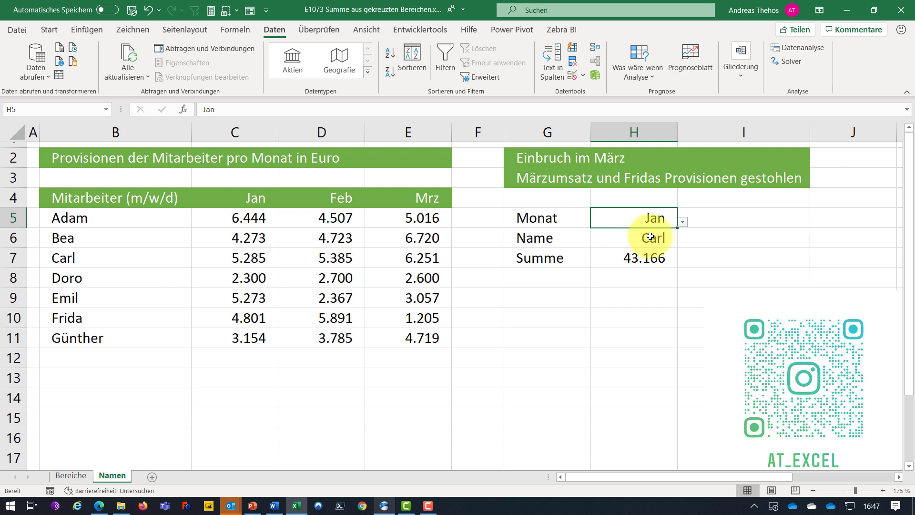
Step: Choose Mrz in the Monat dropdown and Frida in the Name dropdown, giving Summe 40.260
{"action": "left_click", "coordinate": [629, 237]}
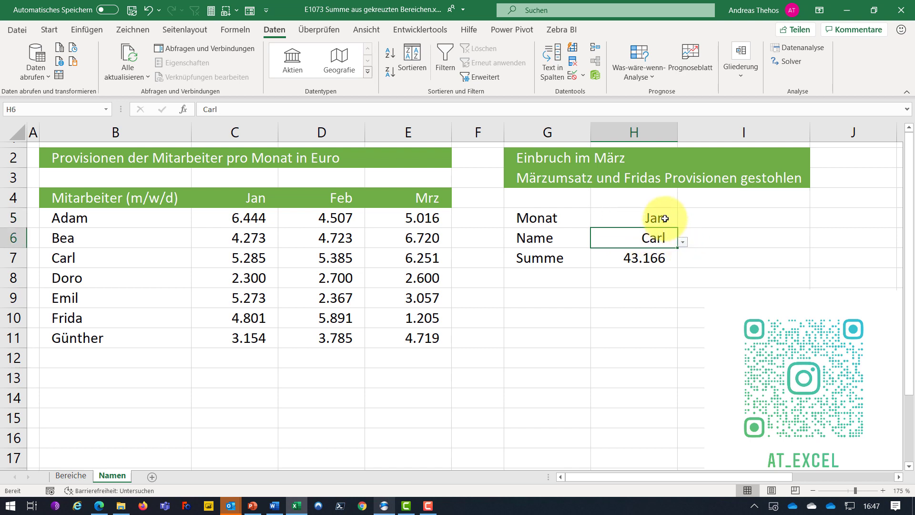
{"action": "left_click", "coordinate": [659, 216]}
{"action": "left_click", "coordinate": [683, 222]}
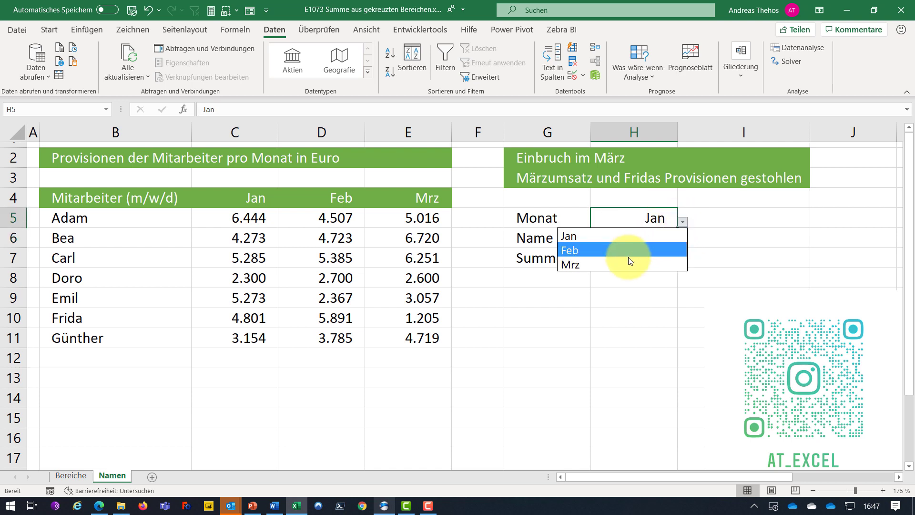
{"action": "left_click", "coordinate": [631, 265]}
{"action": "left_click", "coordinate": [636, 237]}
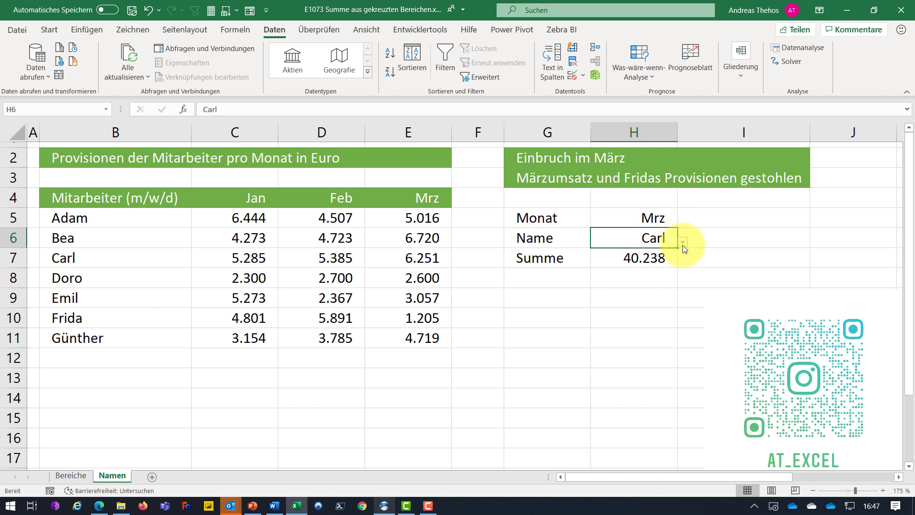
{"action": "left_click", "coordinate": [682, 243]}
{"action": "left_click", "coordinate": [601, 328]}
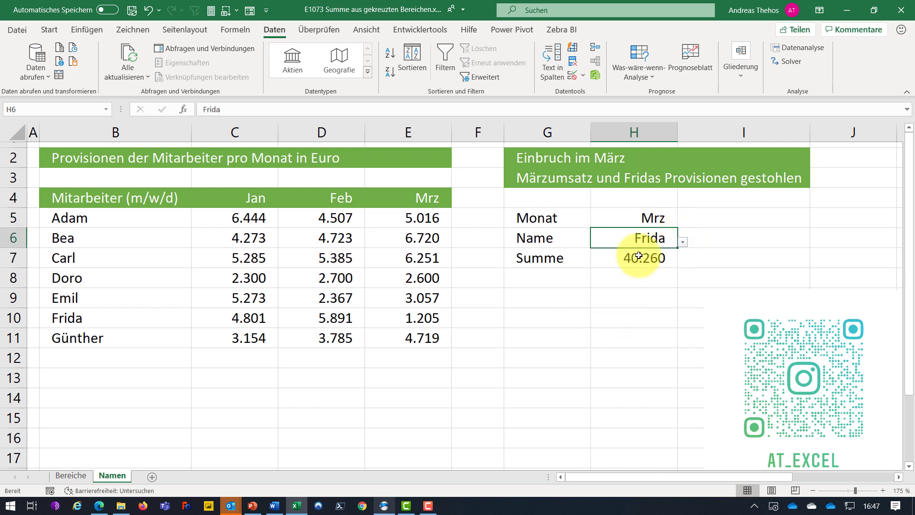
Step: Enter =SUMME(H5;H6) in G10
{"action": "left_click", "coordinate": [543, 308]}
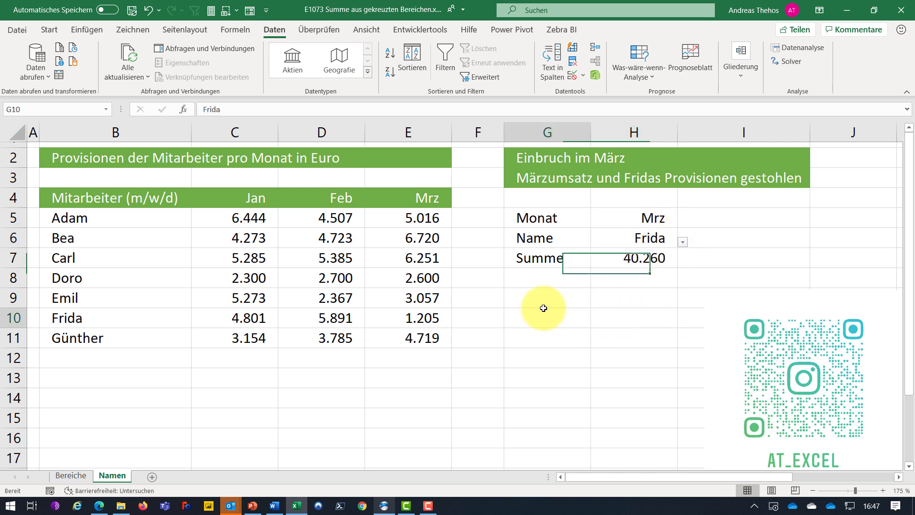
{"action": "type", "text": "=sum"}
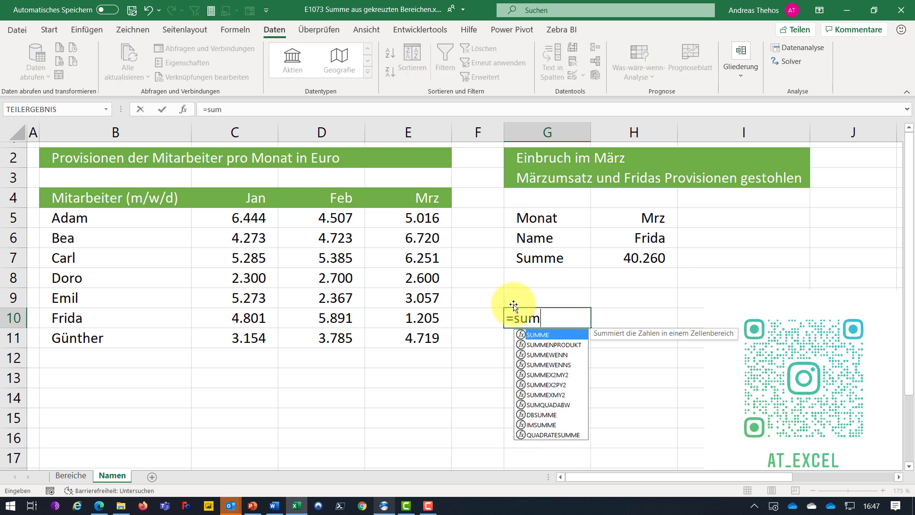
{"action": "type", "text": "me("}
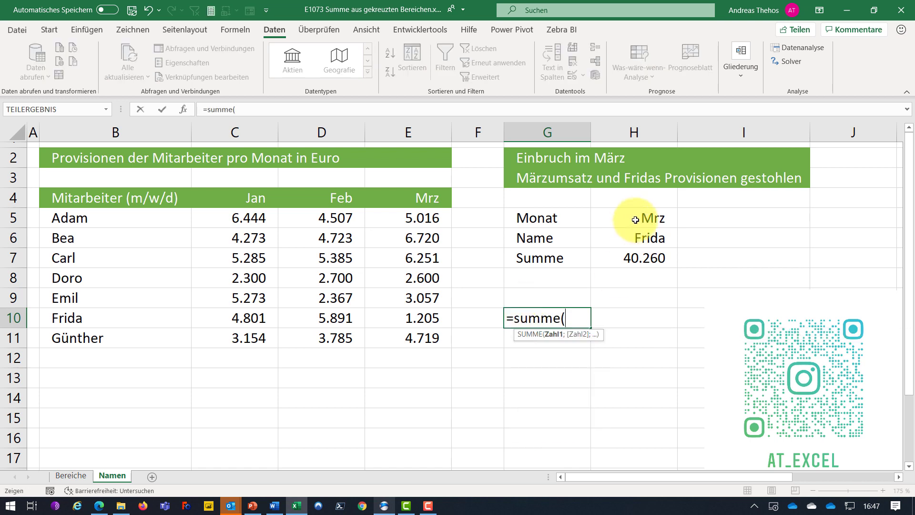
{"action": "left_click", "coordinate": [636, 220]}
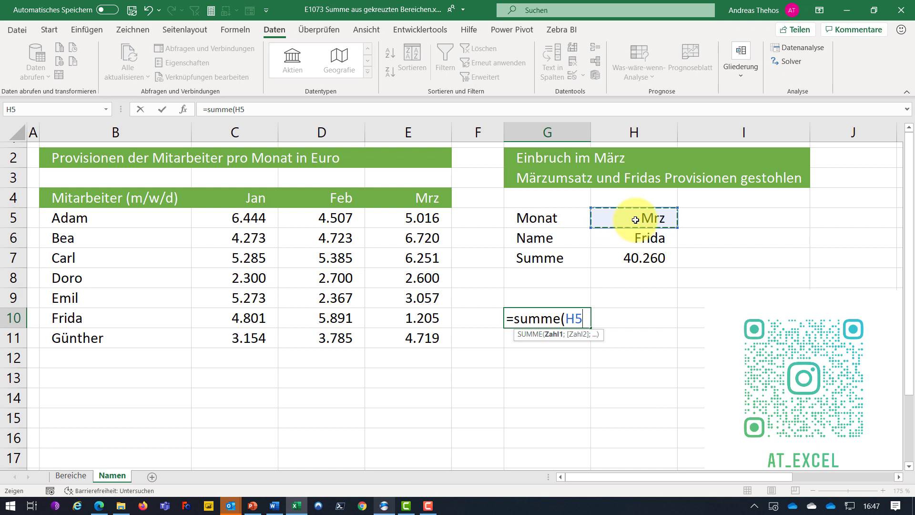
{"action": "type", "text": ";"}
{"action": "left_click", "coordinate": [649, 237]}
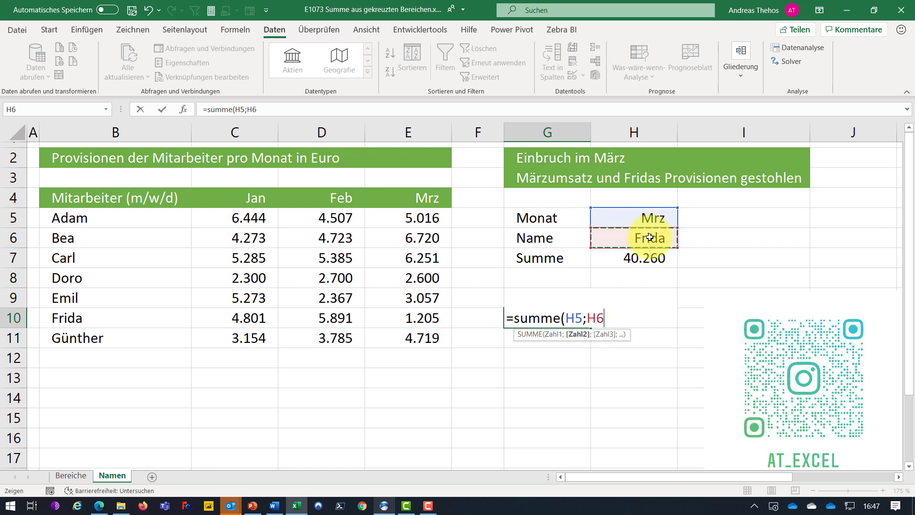
{"action": "type", "text": ")"}
{"action": "key", "text": "Return"}
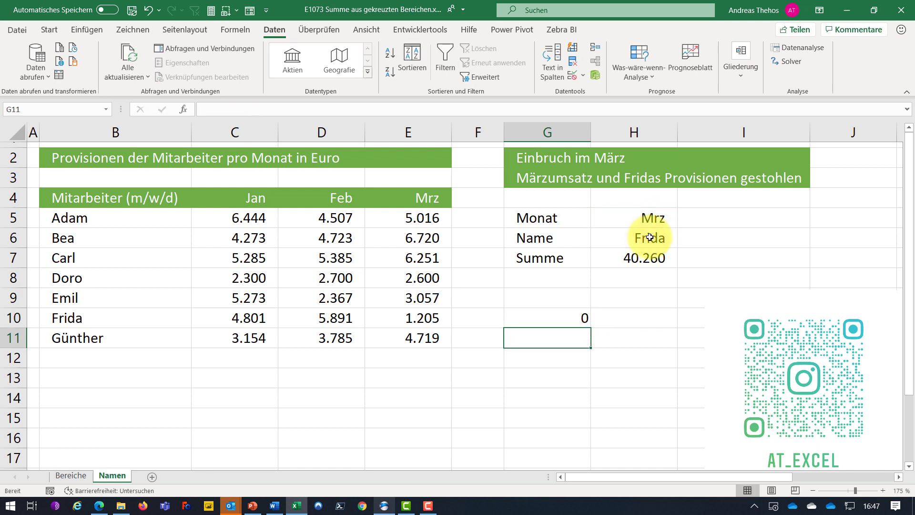
Step: Wrap H5 and H6 in INDIREKT so G10 returns 41.465
{"action": "double_click", "coordinate": [565, 318]}
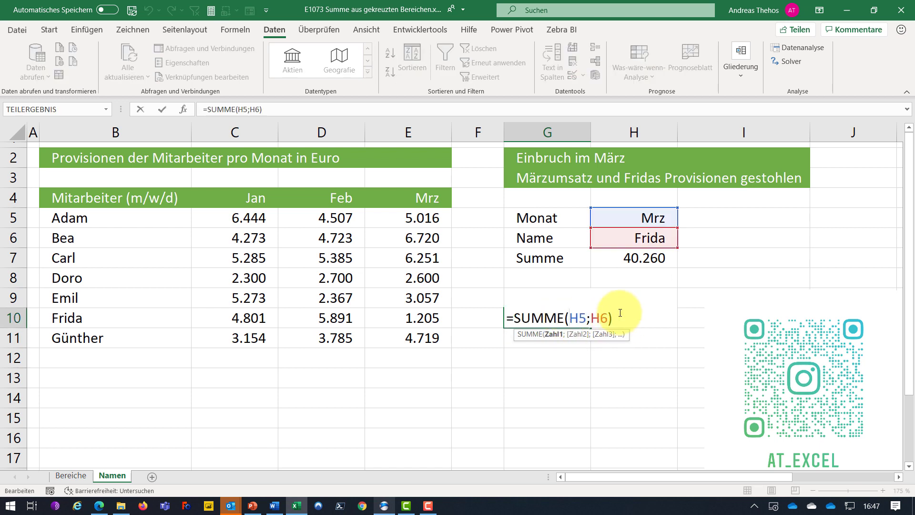
{"action": "type", "text": "indirekt"}
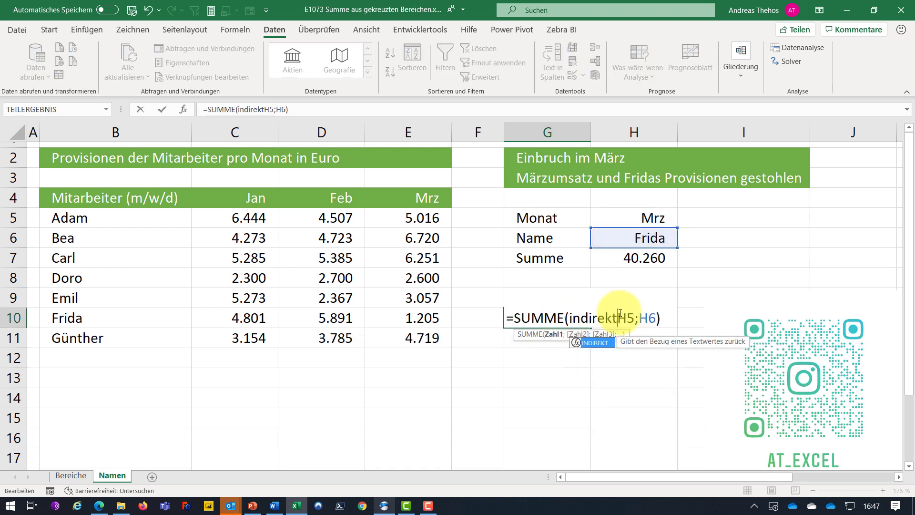
{"action": "type", "text": "(H5"}
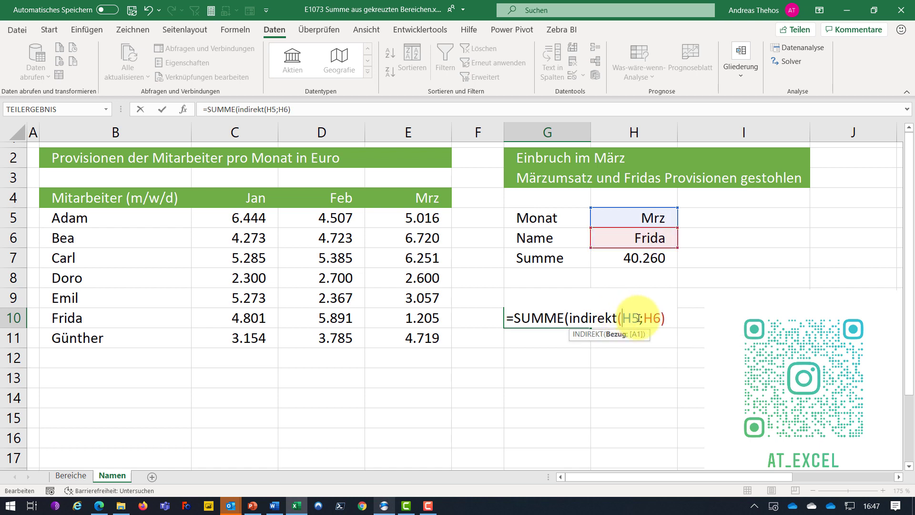
{"action": "type", "text": ")"}
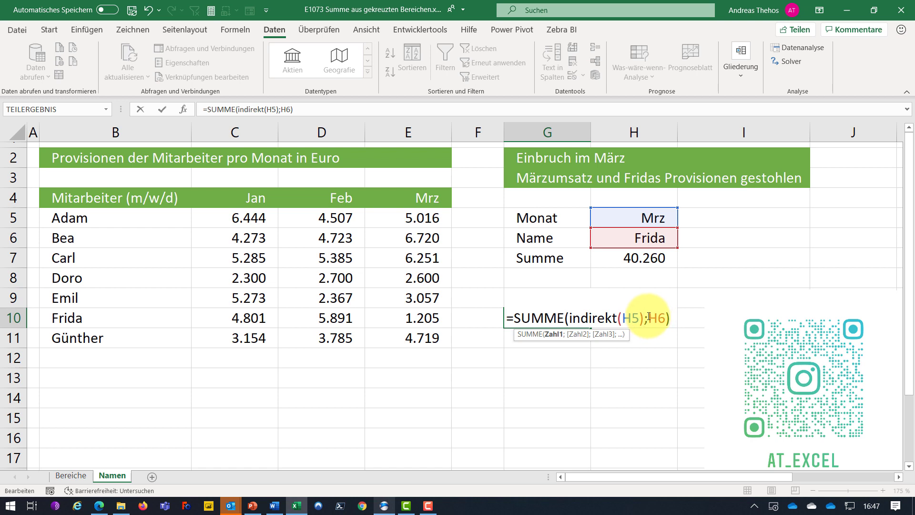
{"action": "left_click", "coordinate": [649, 316]}
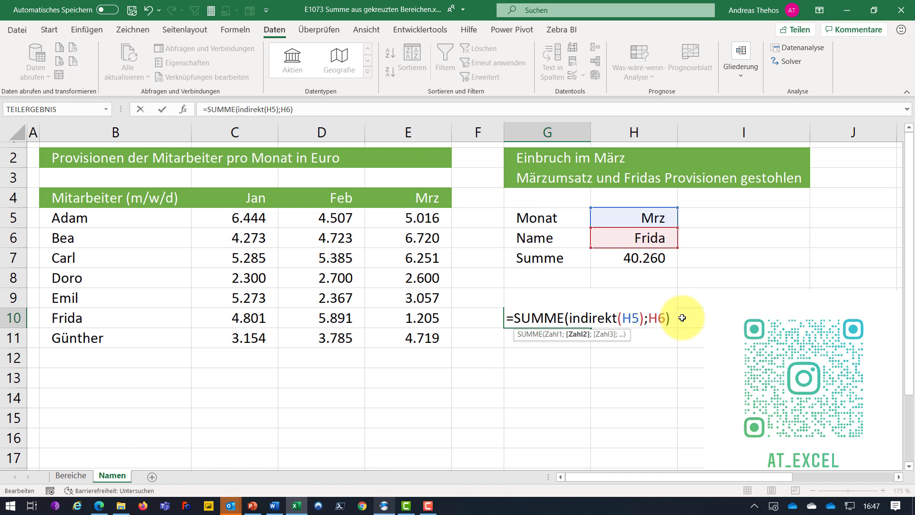
{"action": "type", "text": "indirekt"}
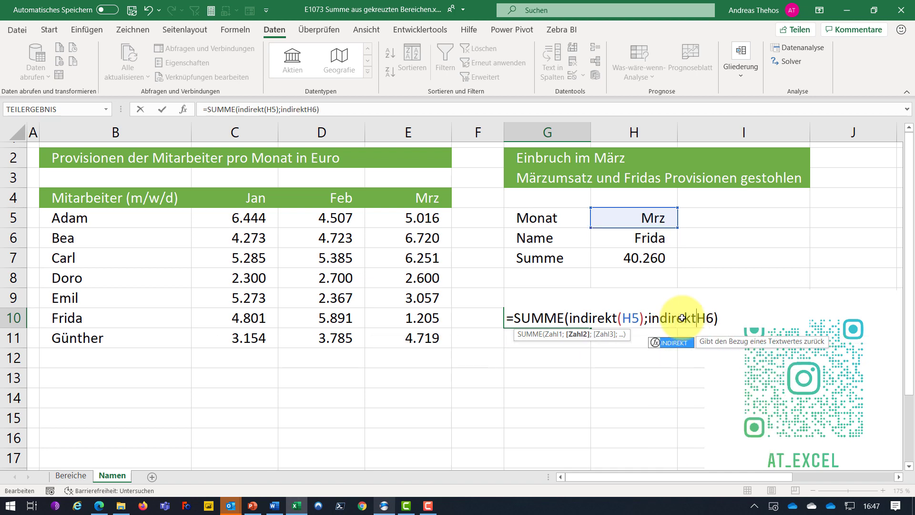
{"action": "type", "text": "("}
{"action": "key", "text": "Right"}
{"action": "key", "text": "Right"}
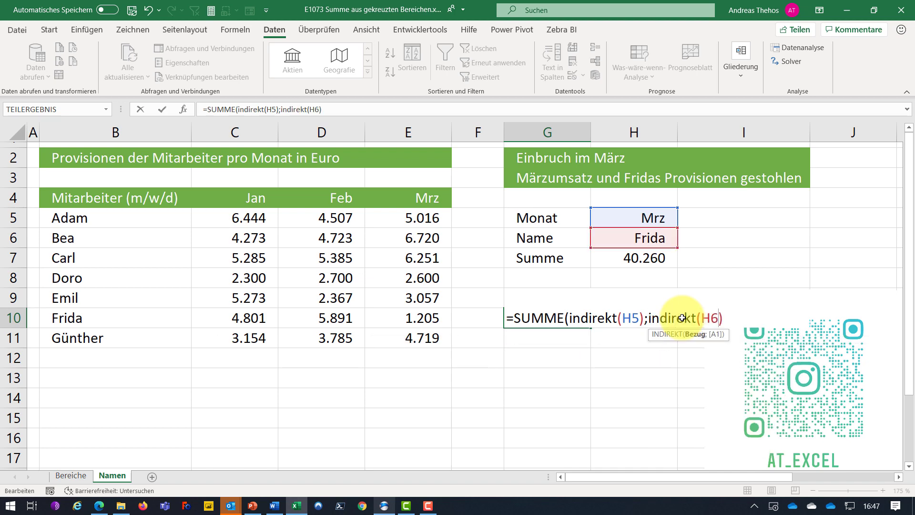
{"action": "key", "text": "Return"}
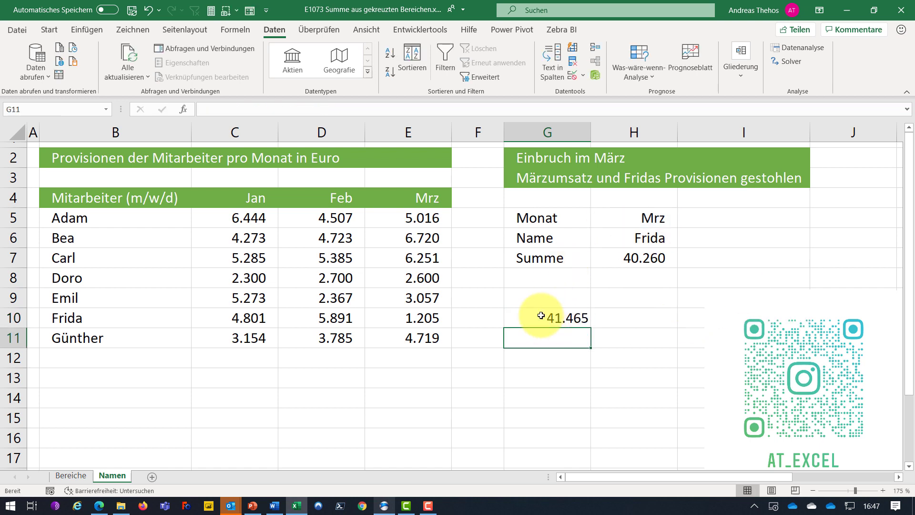
Step: Show G10's formula as text in G11 with =FORMELTEXT(G10)
{"action": "type", "text": "=form"}
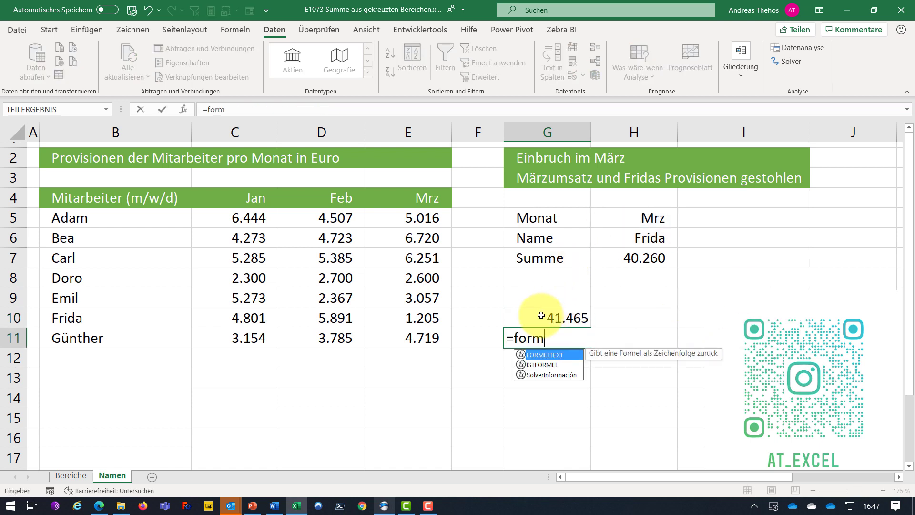
{"action": "key", "text": "Tab"}
{"action": "left_click", "coordinate": [540, 315]}
{"action": "key", "text": "Return"}
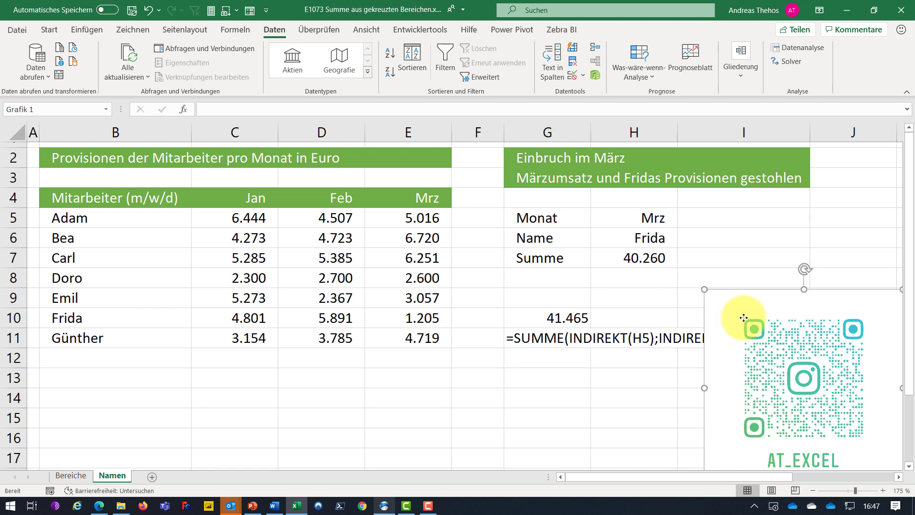
Step: Shift the QR code picture right, then review H7's SUMME/INDIREKT intersection formula without changing it
{"action": "mouse_move", "coordinate": [712, 319]}
{"action": "left_mouse_down"}
{"action": "mouse_move", "coordinate": [790, 326]}
{"action": "mouse_move", "coordinate": [769, 327]}
{"action": "left_mouse_up"}
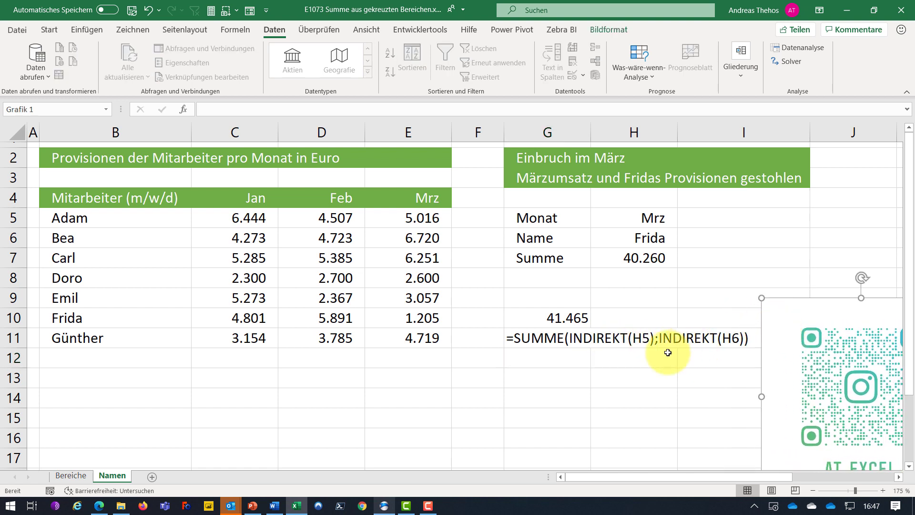
{"action": "left_click", "coordinate": [617, 258]}
{"action": "double_click", "coordinate": [618, 258]}
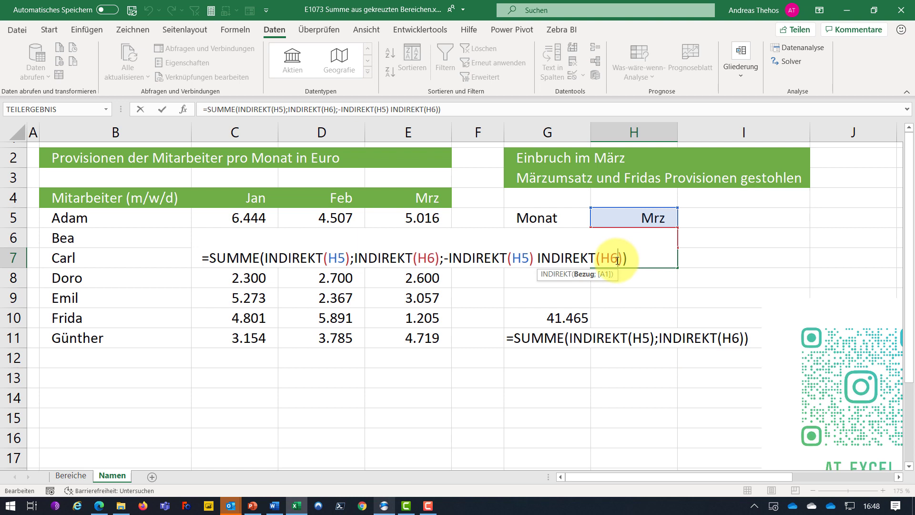
{"action": "left_click", "coordinate": [444, 258]}
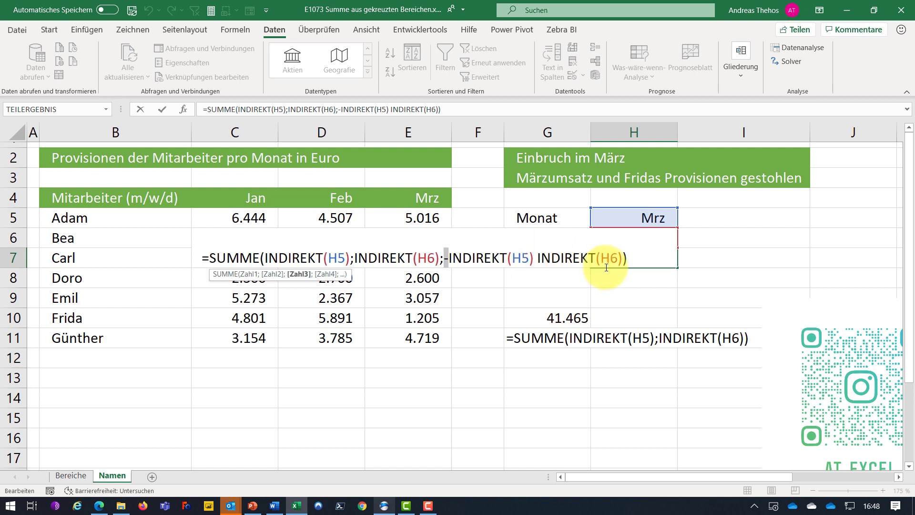
{"action": "key", "text": "ctrl+Return"}
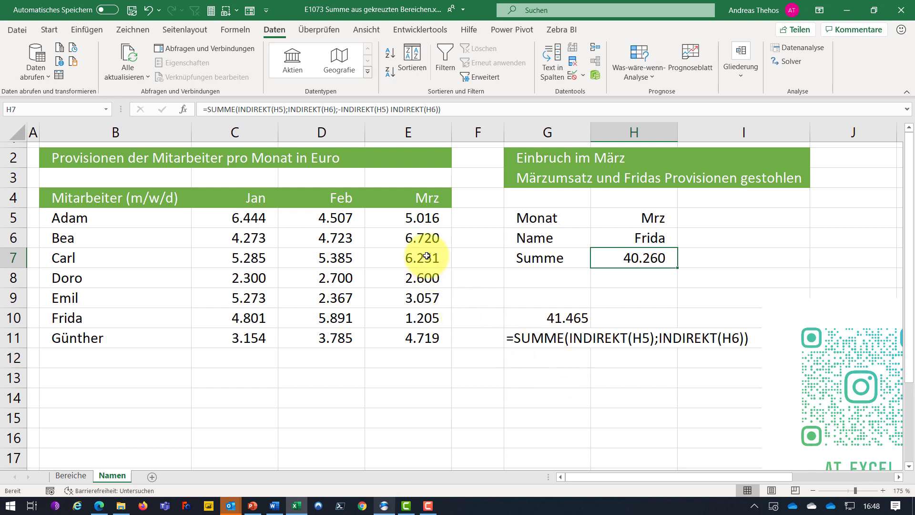
Step: Select the Mrz values E5:E11 plus Emil's row C9:E9 and check their status-bar Summe
{"action": "left_click_drag", "start_coordinate": [418, 217], "coordinate": [414, 336]}
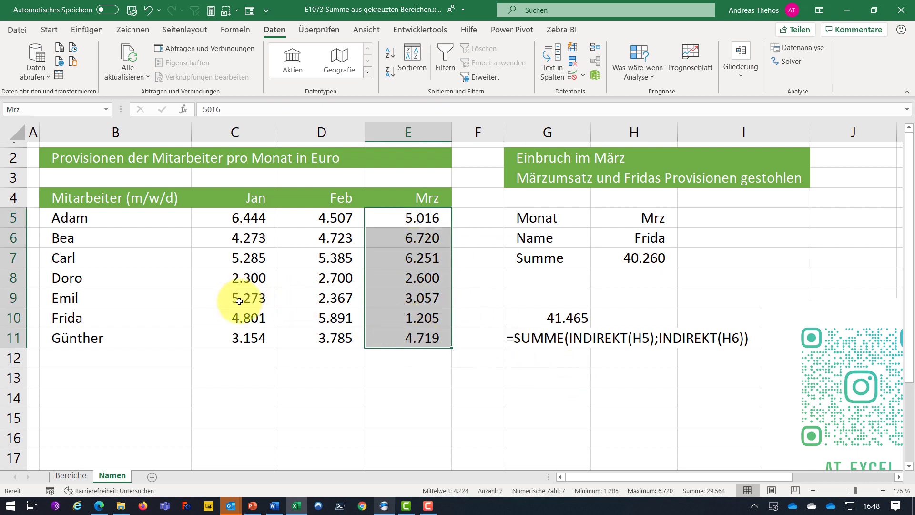
{"action": "mouse_move", "coordinate": [224, 298]}
{"action": "left_mouse_down", "text": "ctrl"}
{"action": "mouse_move", "coordinate": [403, 309]}
{"action": "mouse_move", "coordinate": [409, 298]}
{"action": "left_mouse_up", "text": "ctrl"}
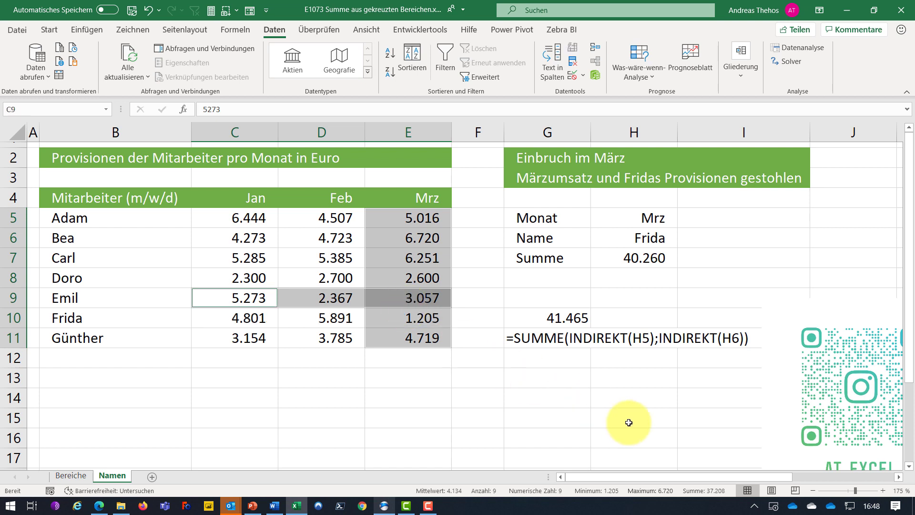
{"action": "left_click", "coordinate": [711, 493]}
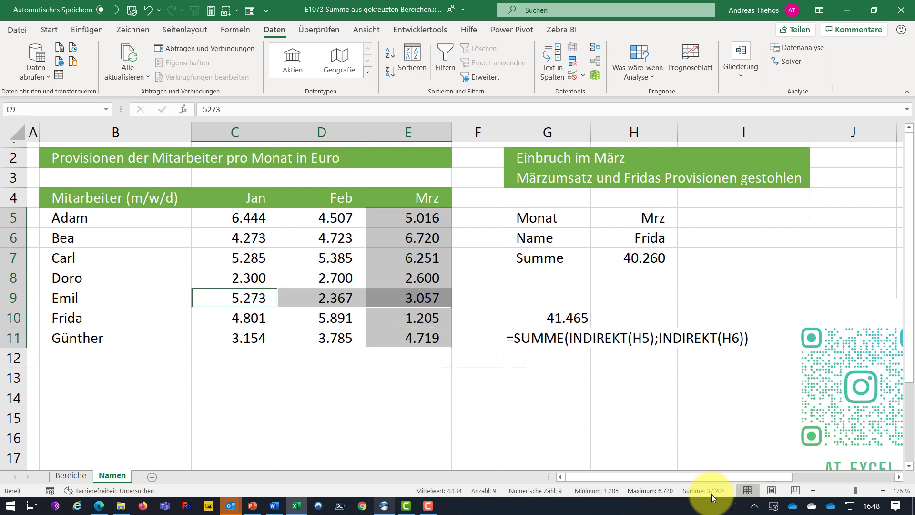